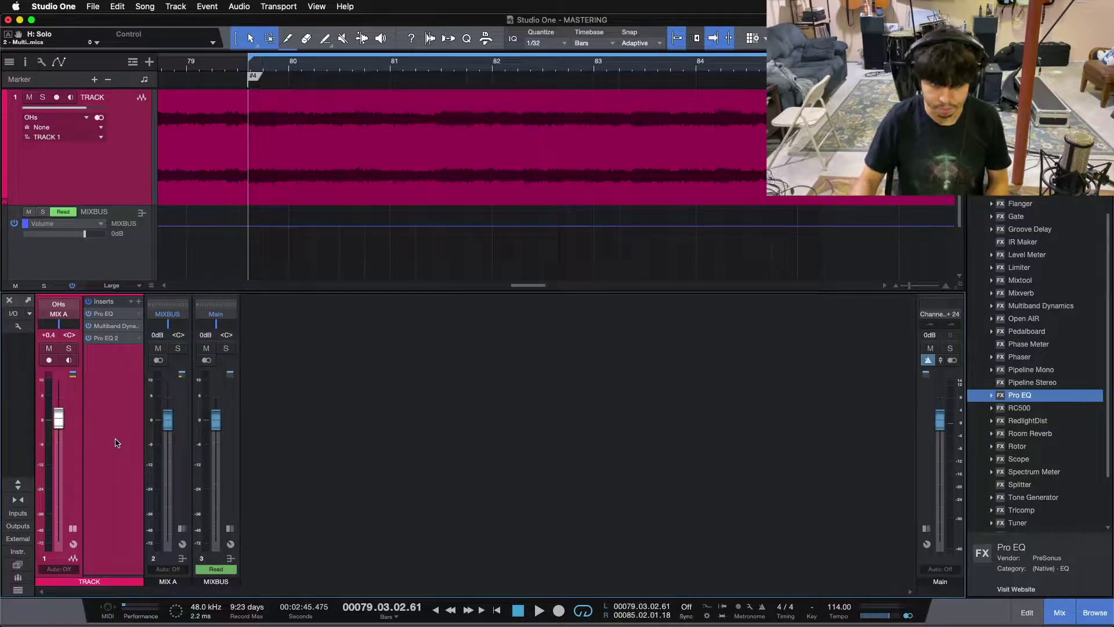
Check Multiband Dynamics, then bypass TRACK's whole insert chain and start playback.
left_click(112, 326)
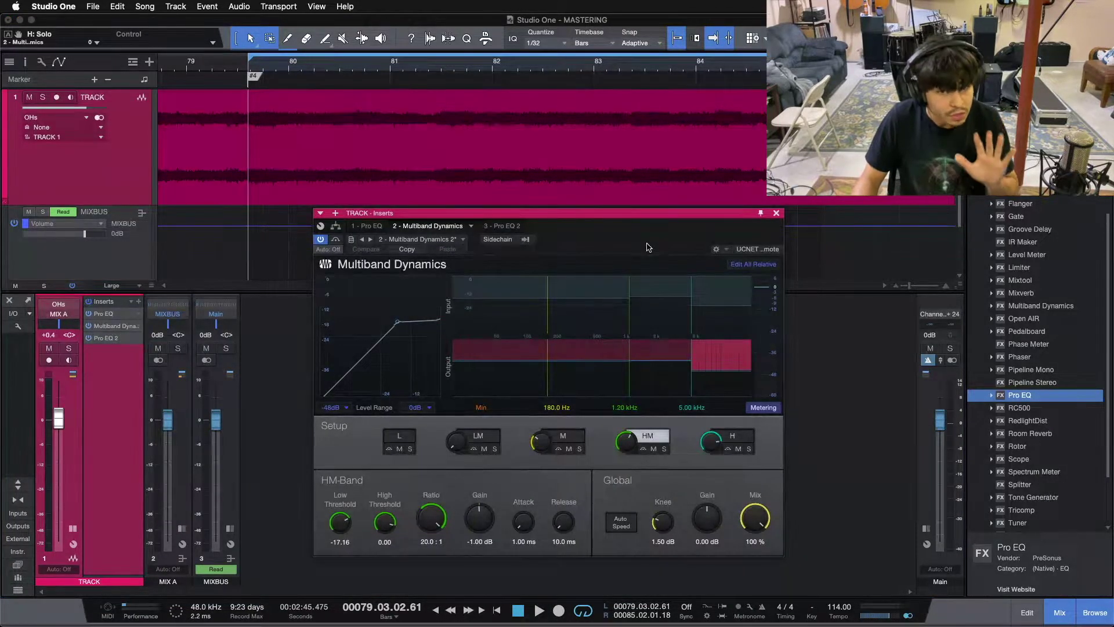
left_click(776, 213)
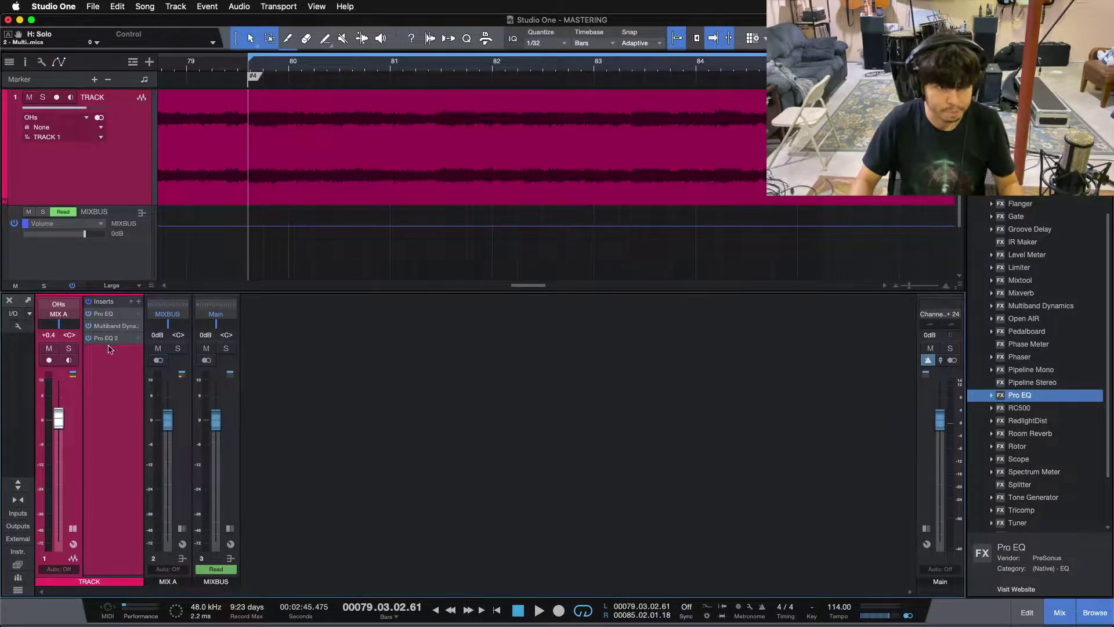
left_click(88, 301)
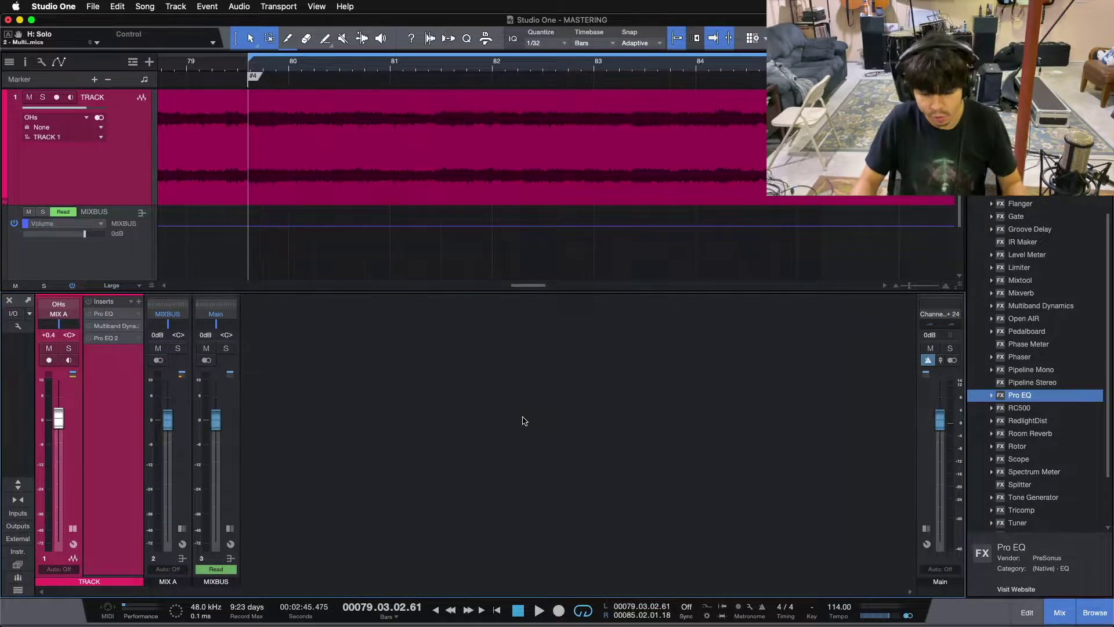
key("space")
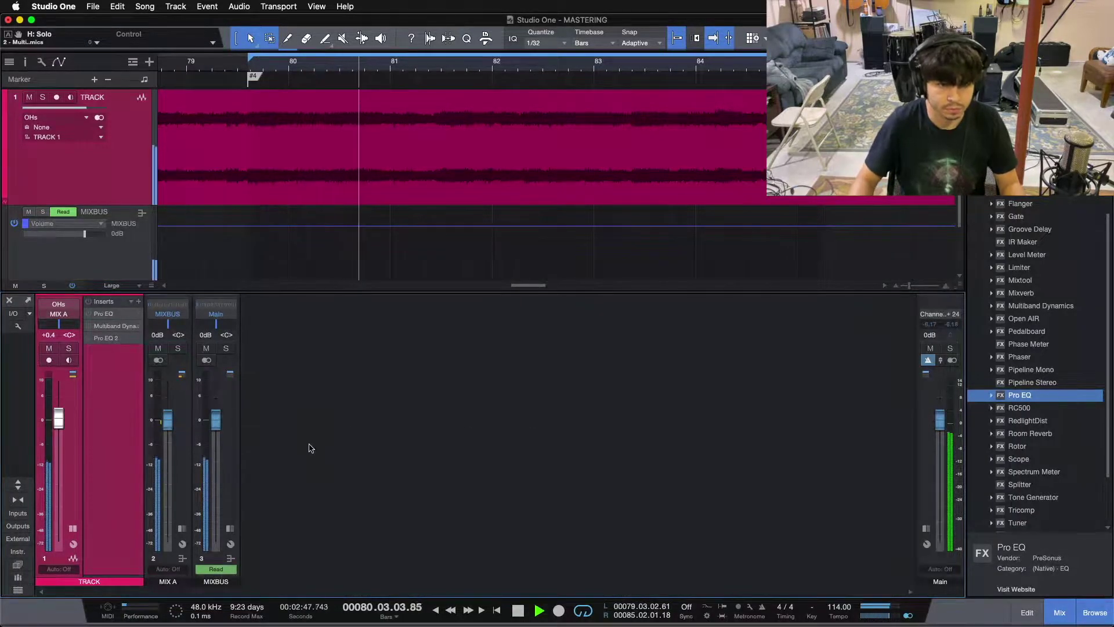
Enable the greyed-out Limiter insert on the main mix bus.
left_click(231, 558)
right_click(275, 329)
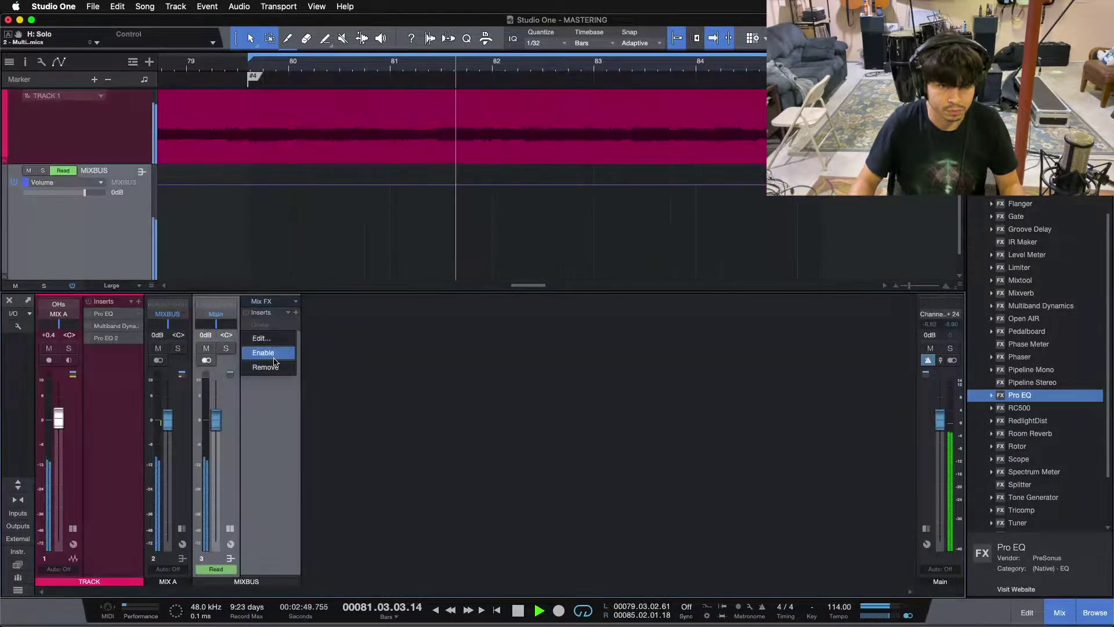
left_click(275, 352)
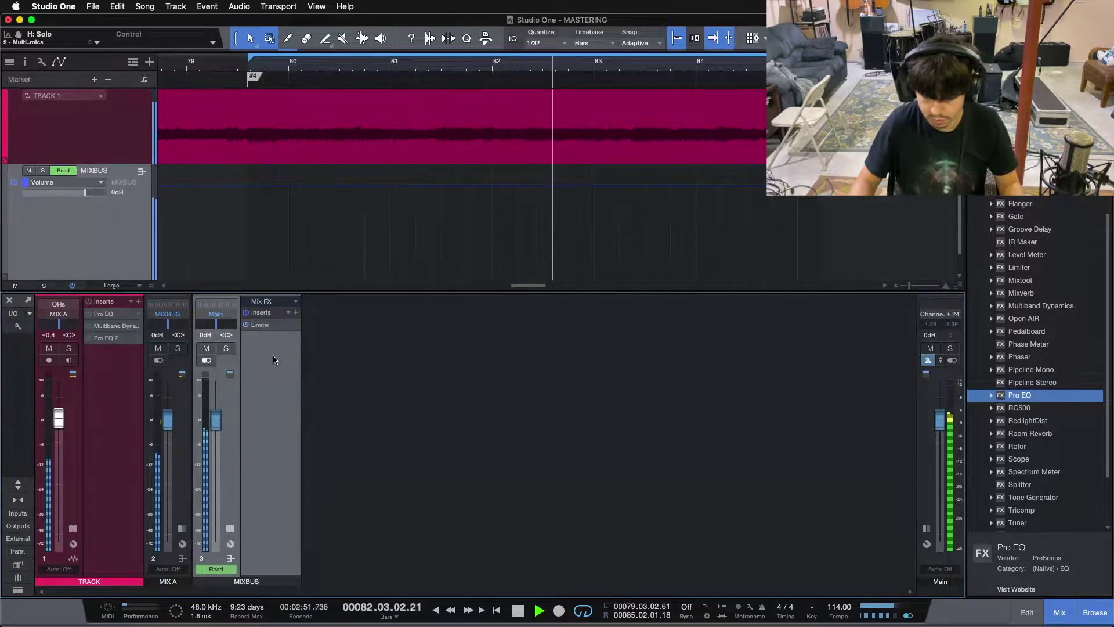
left_click(230, 528)
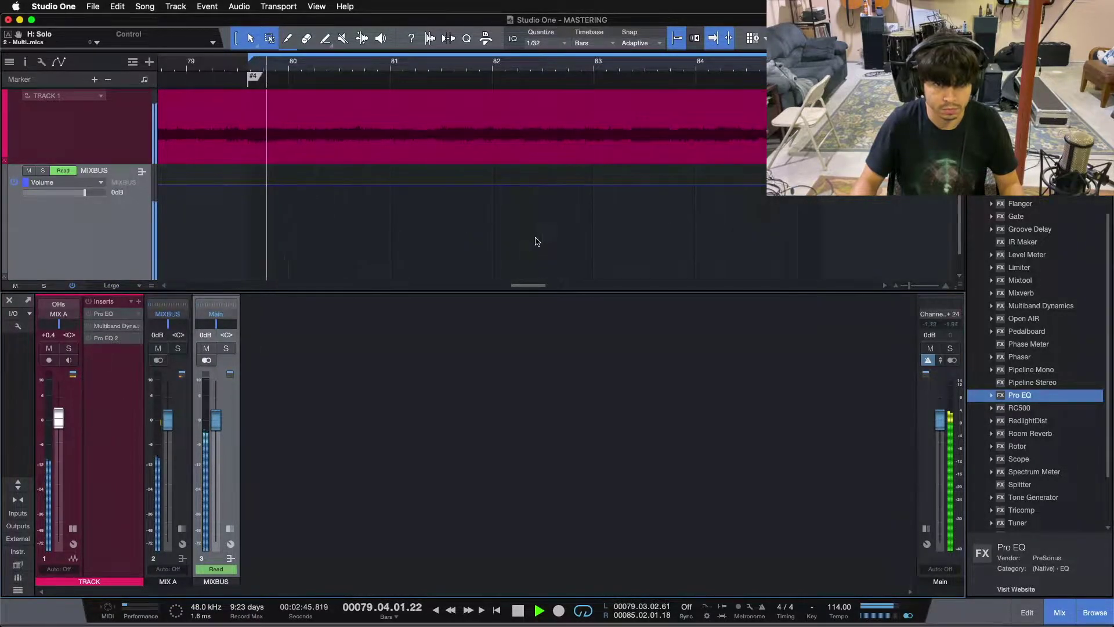
Return to the loop start, stop playback and re-enable TRACK's insert chain.
key("shift+e")
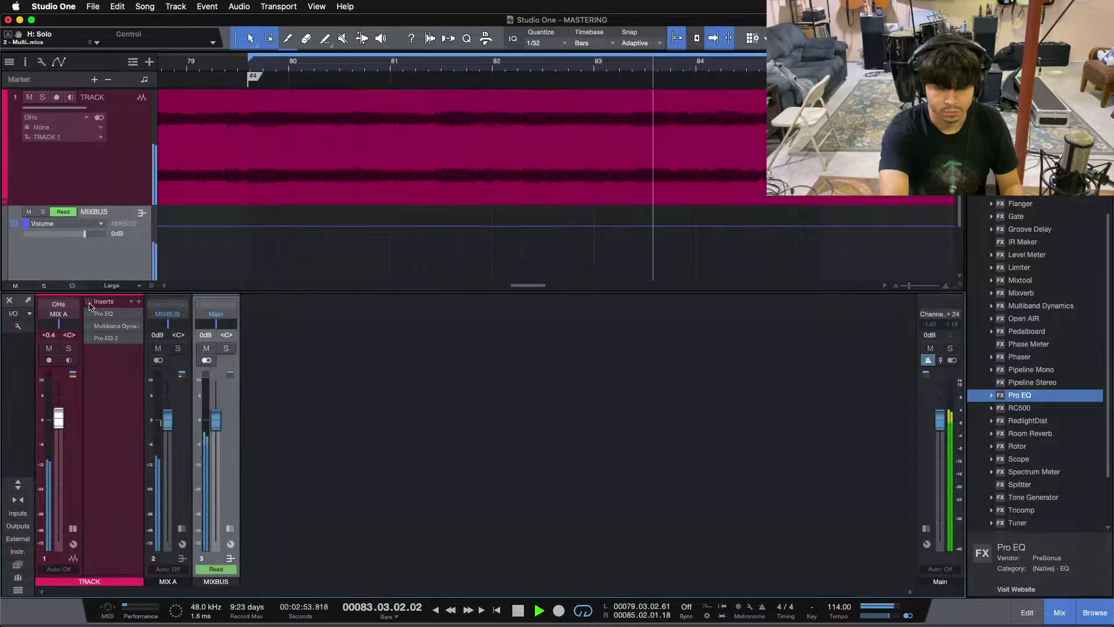
key("space")
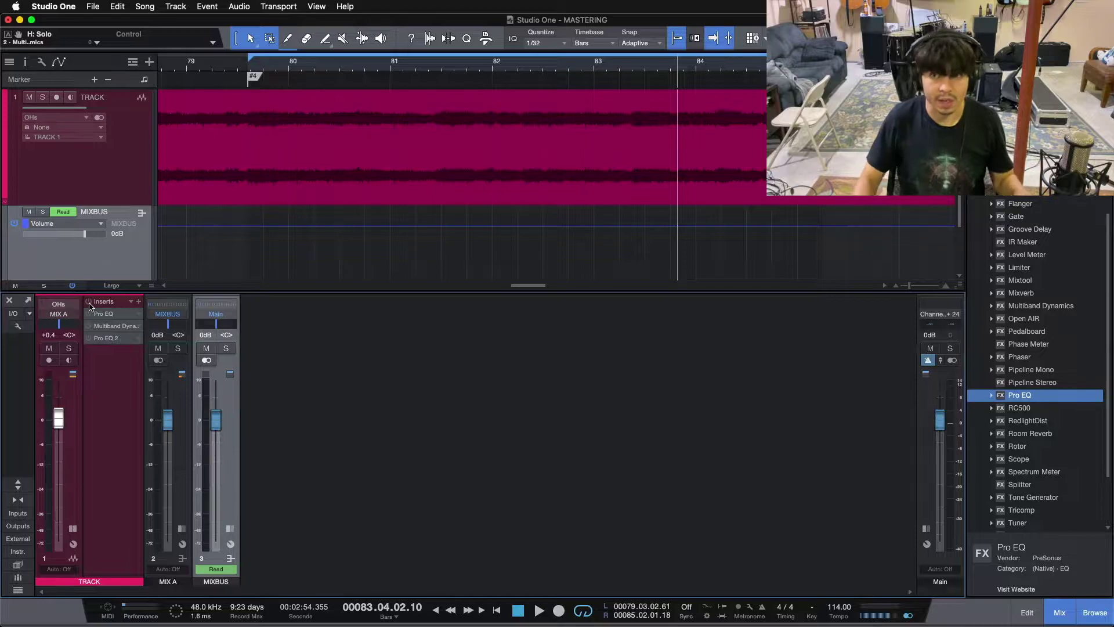
left_click(89, 303)
With track 1 selected, play the loop and toggle TRACK's inserts off and on to compare.
key("KP_1")
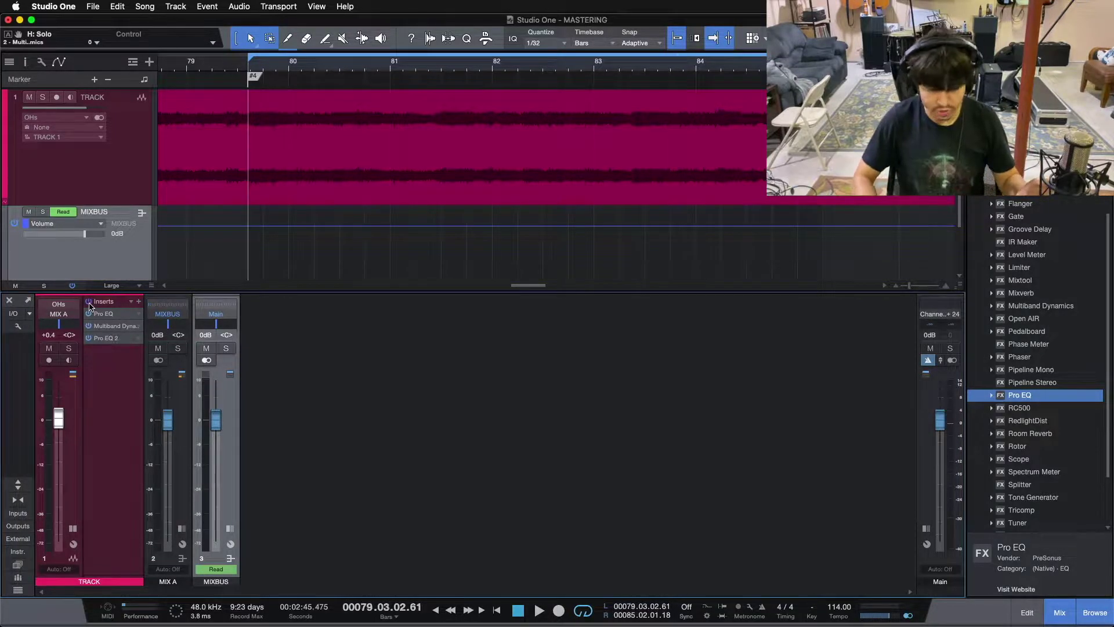
left_click(112, 398)
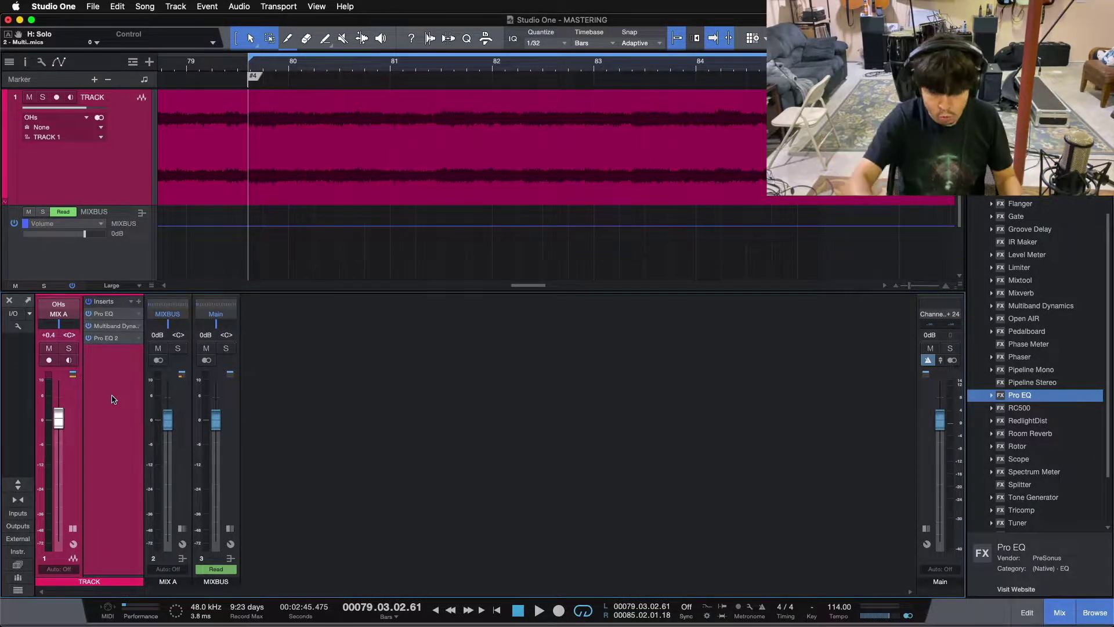
key("space")
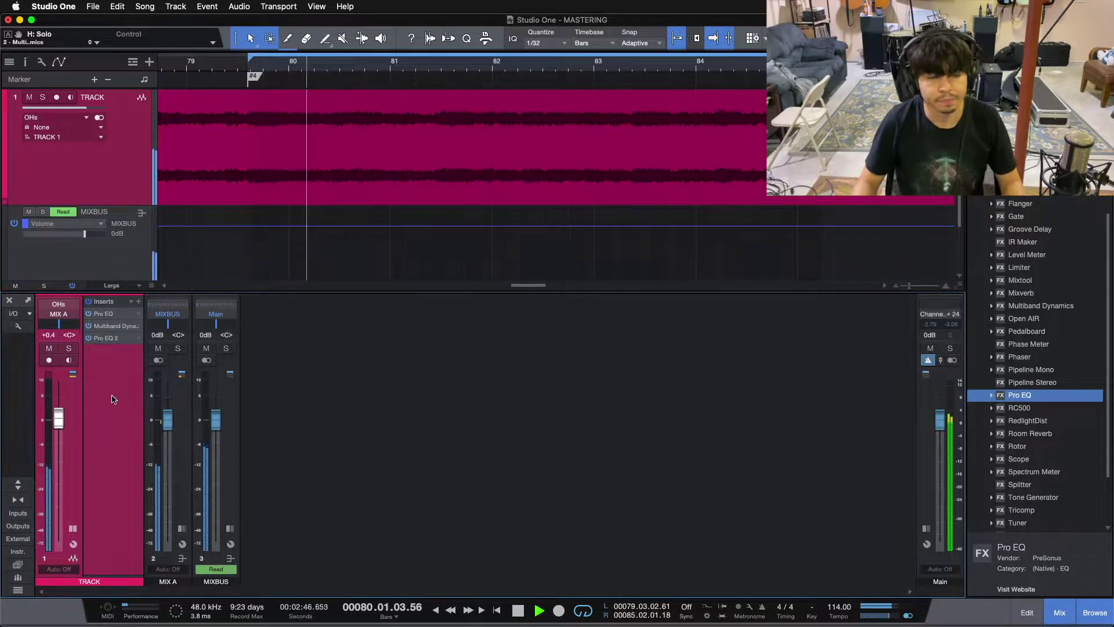
left_click(89, 302)
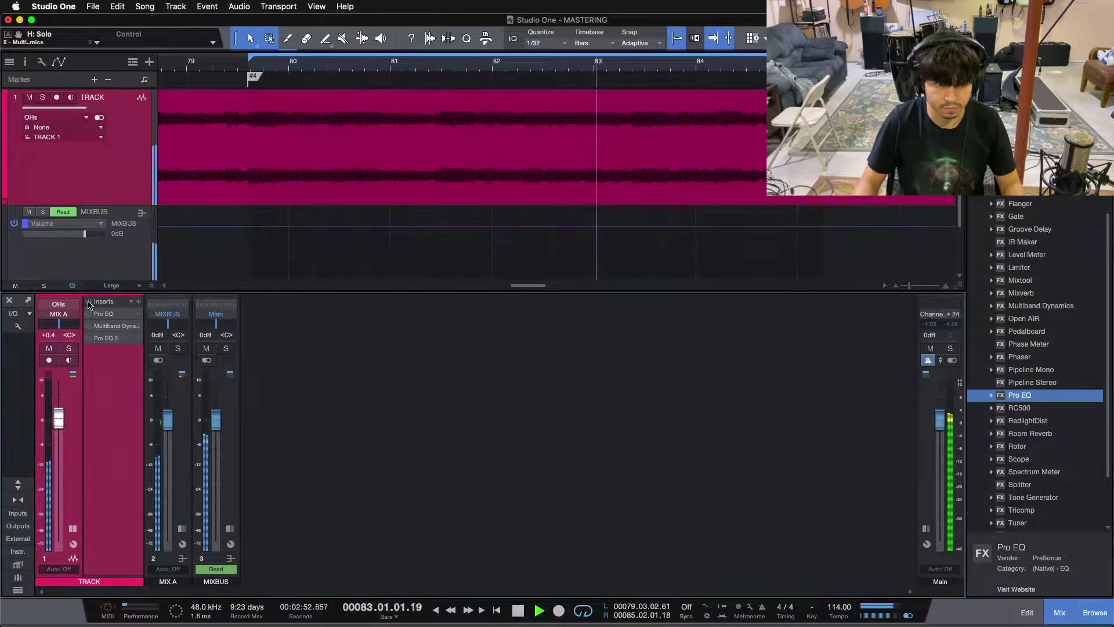
left_click(89, 301)
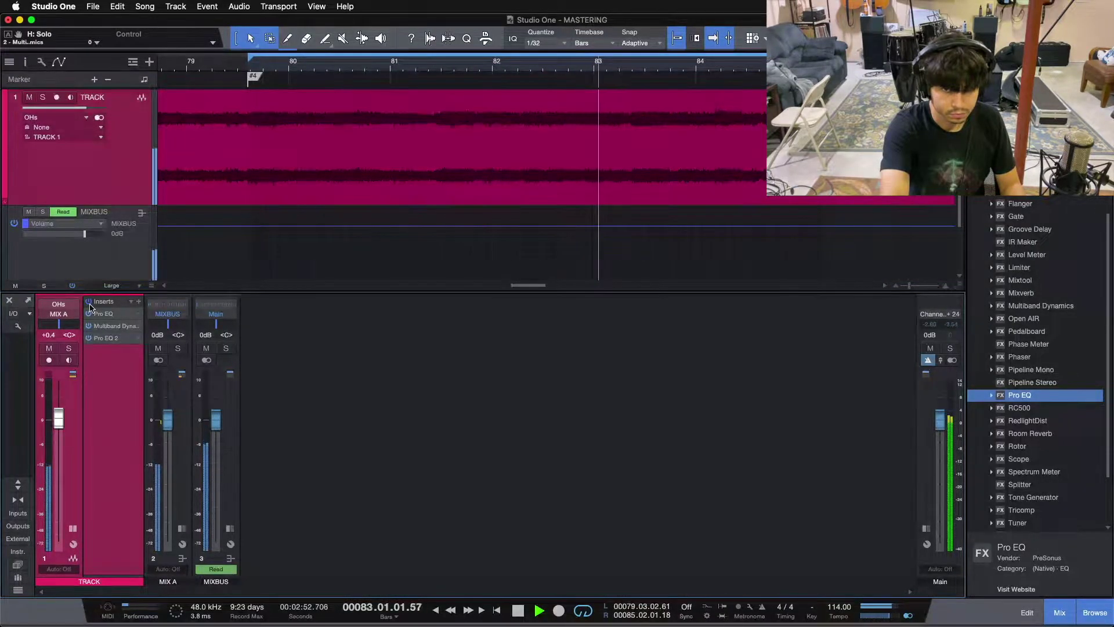
key("space")
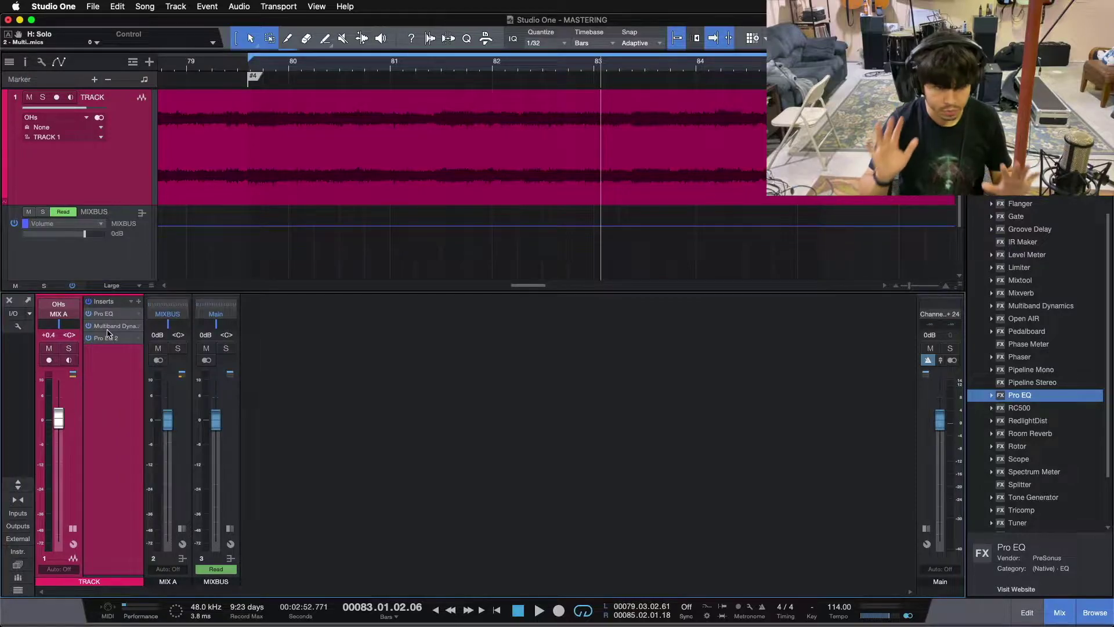
Review Multiband Dynamics' LM, M, HM and H bands, then view the first Pro EQ's curve.
left_click(107, 326)
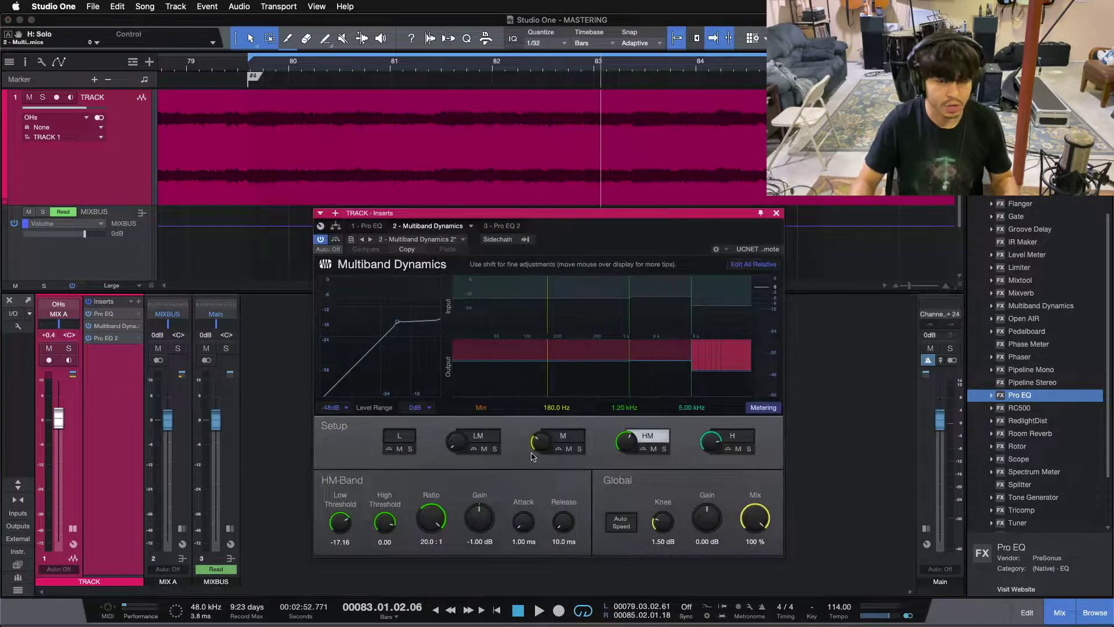
left_click(475, 436)
left_click(556, 438)
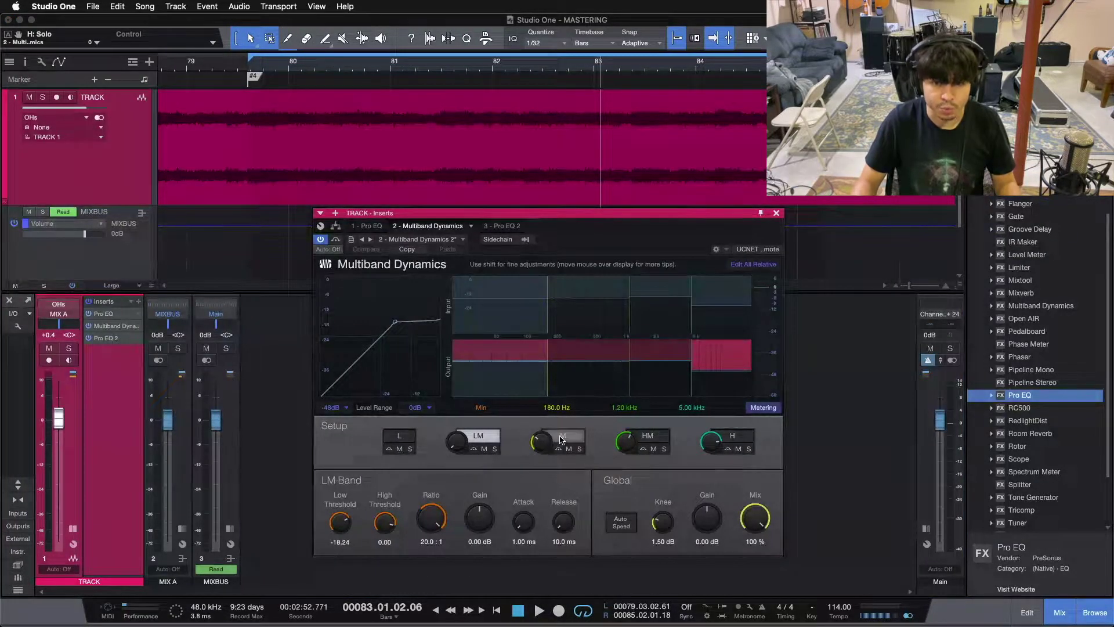
left_click(659, 446)
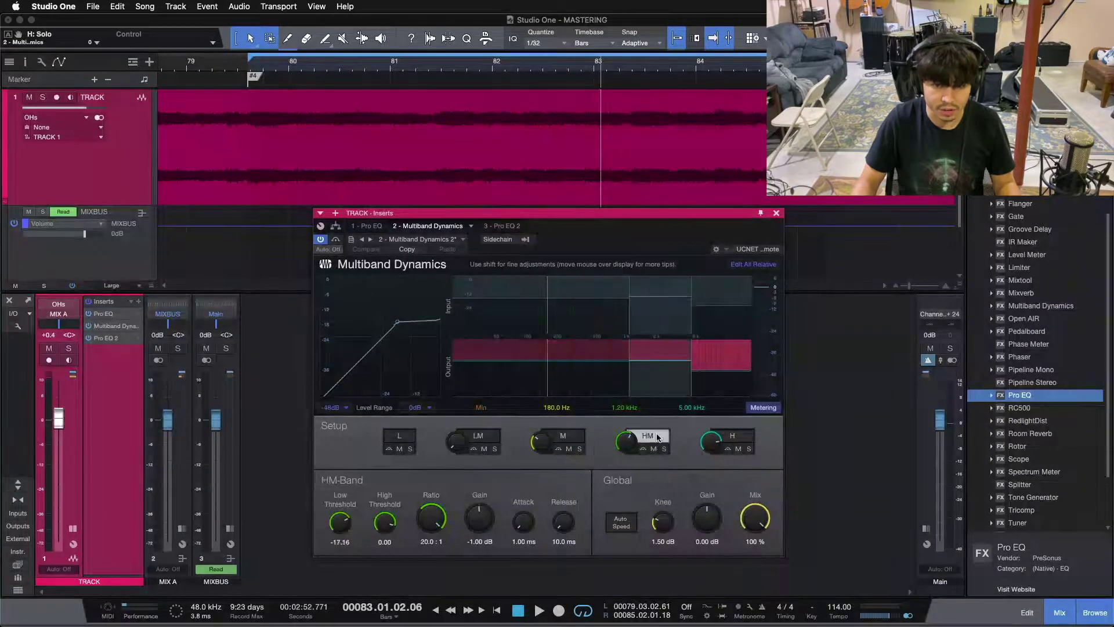
left_click(731, 439)
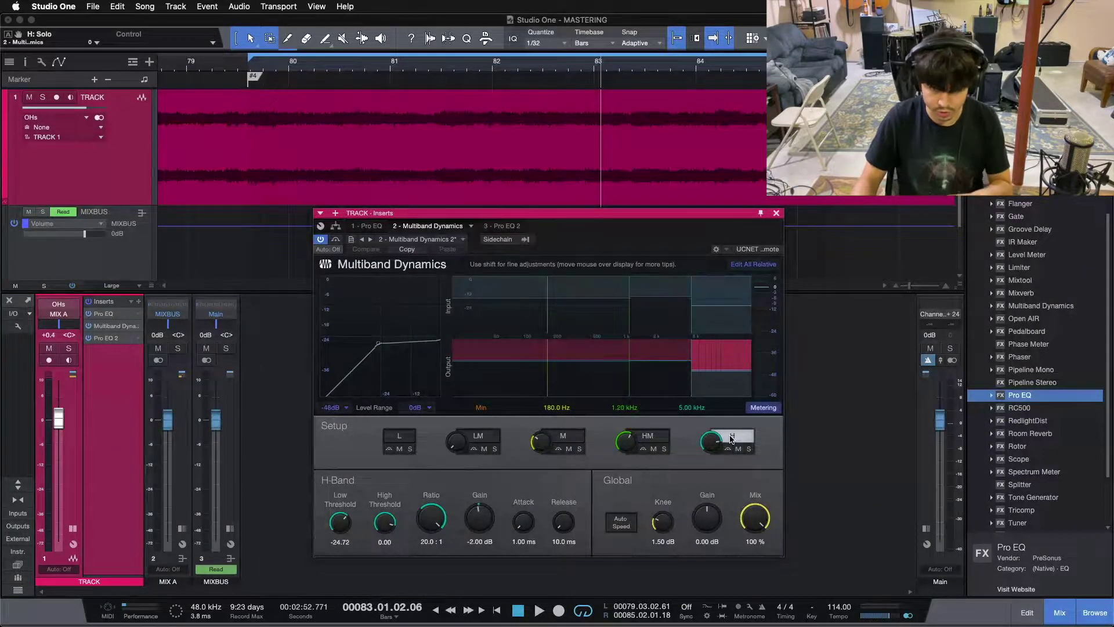
left_click(370, 226)
key("KP_1")
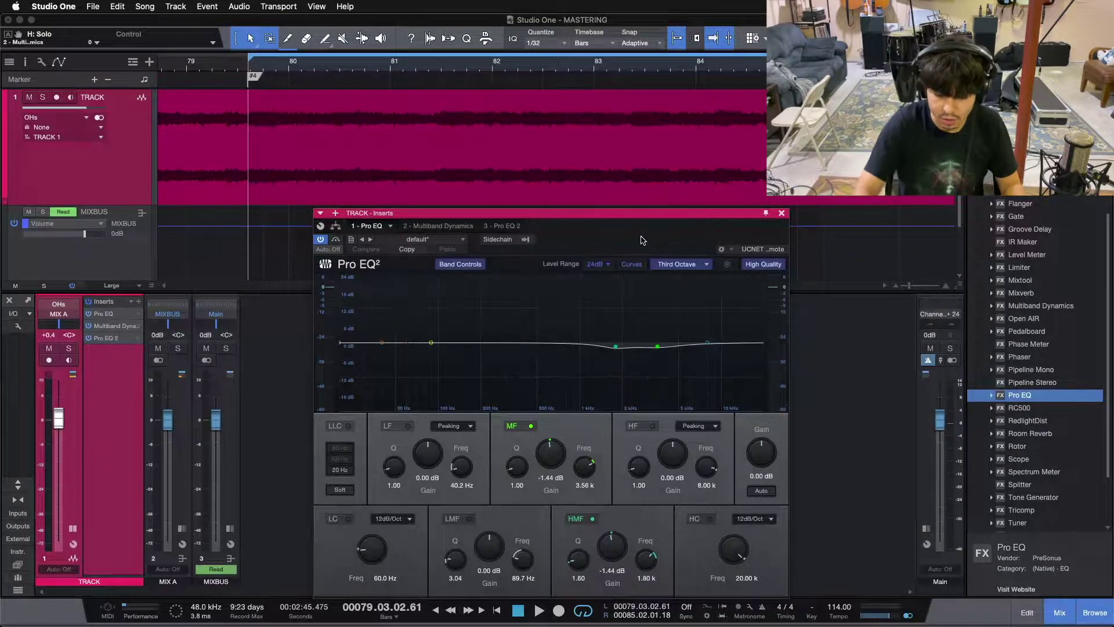
Audition the loop while switching between the Pro EQ and Multiband Dynamics views.
key("space")
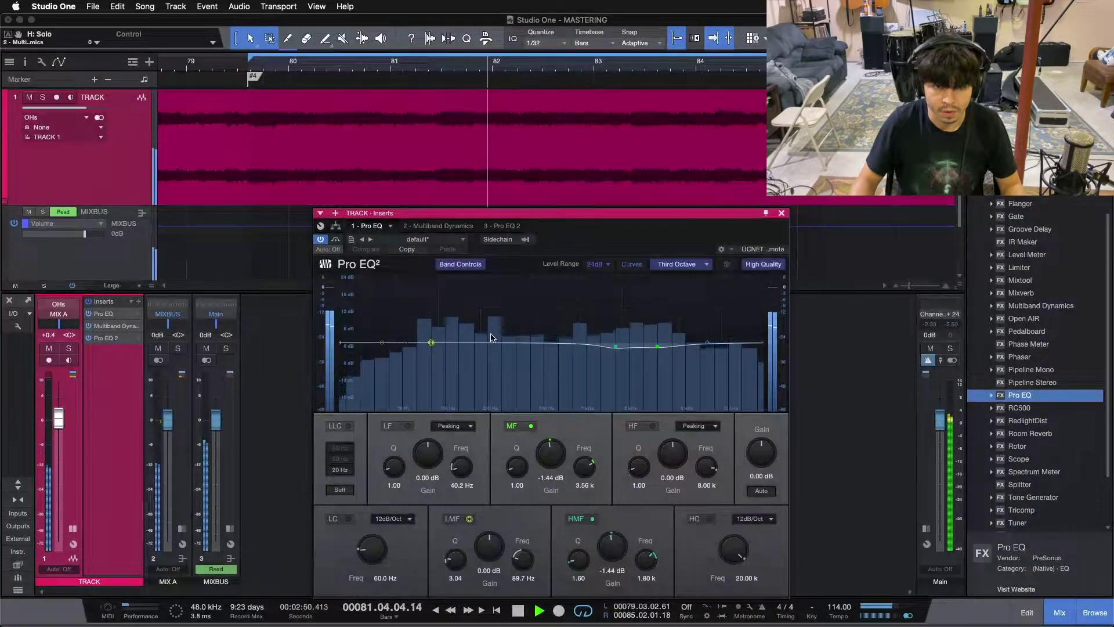
key("space")
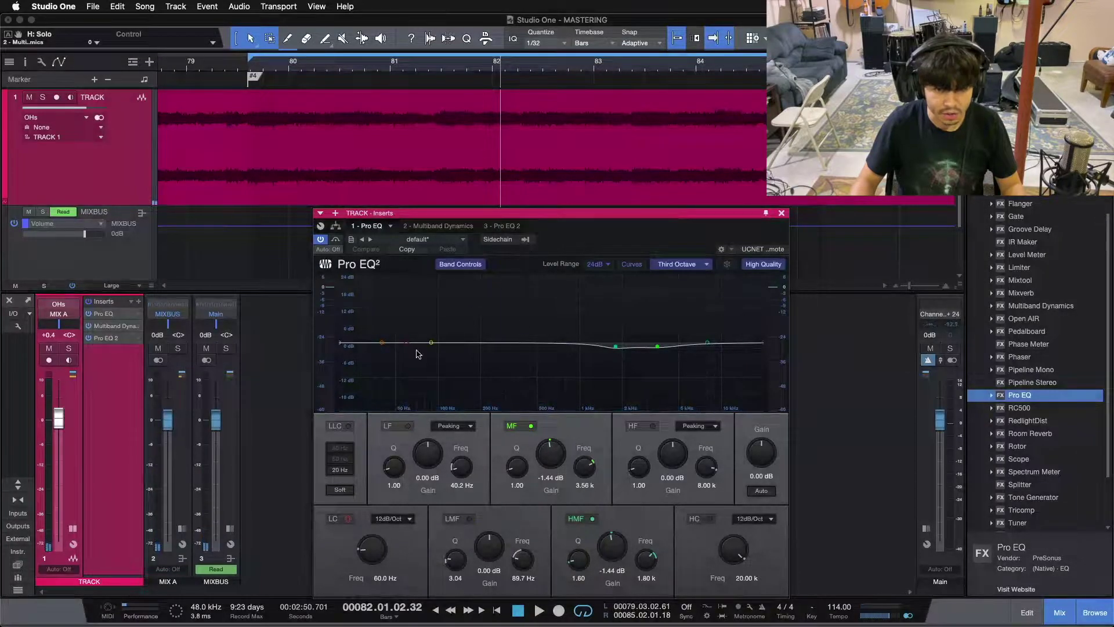
key("space")
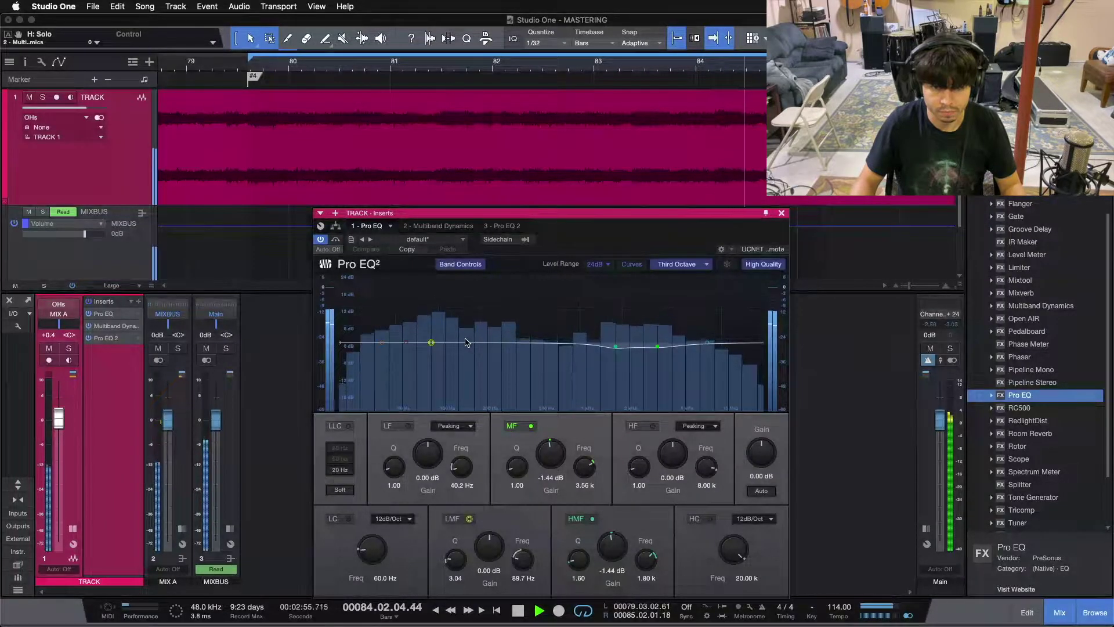
key("space")
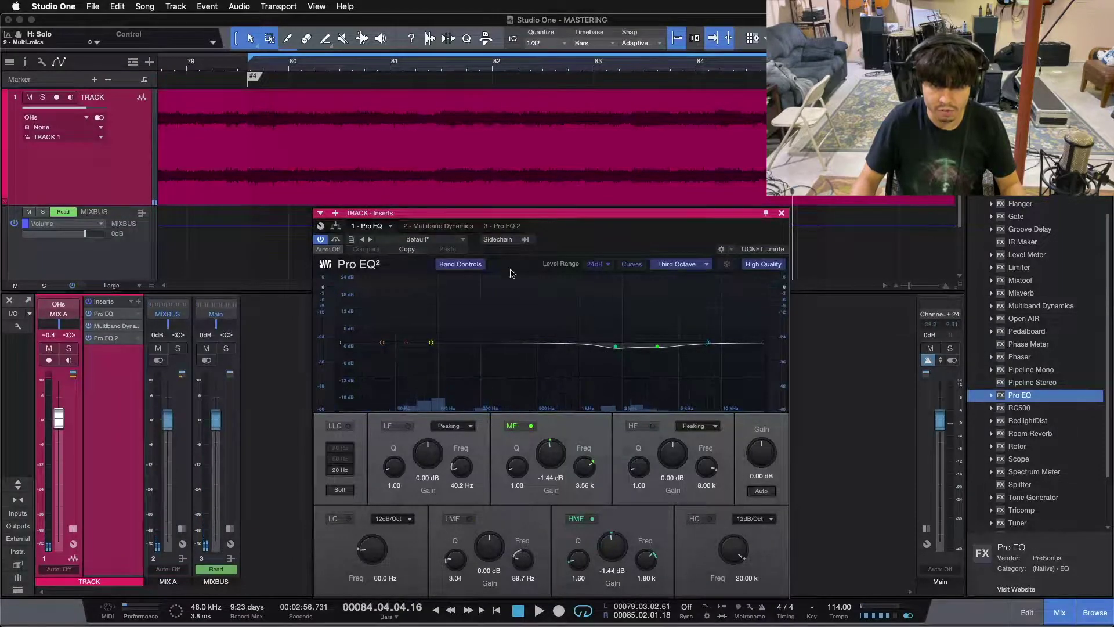
left_click(443, 225)
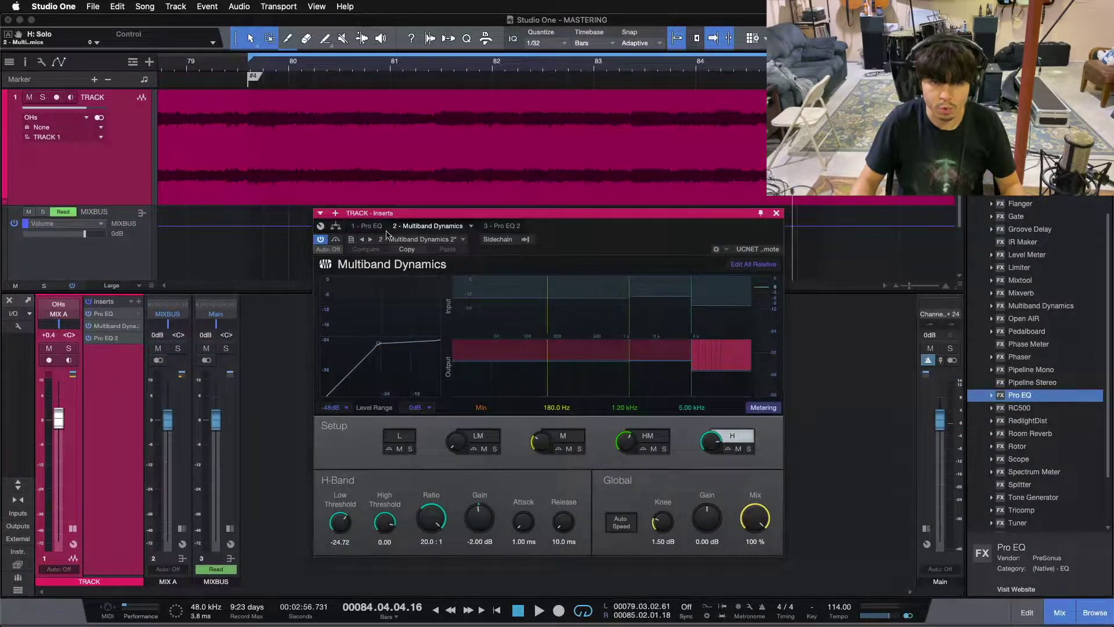
left_click(367, 226)
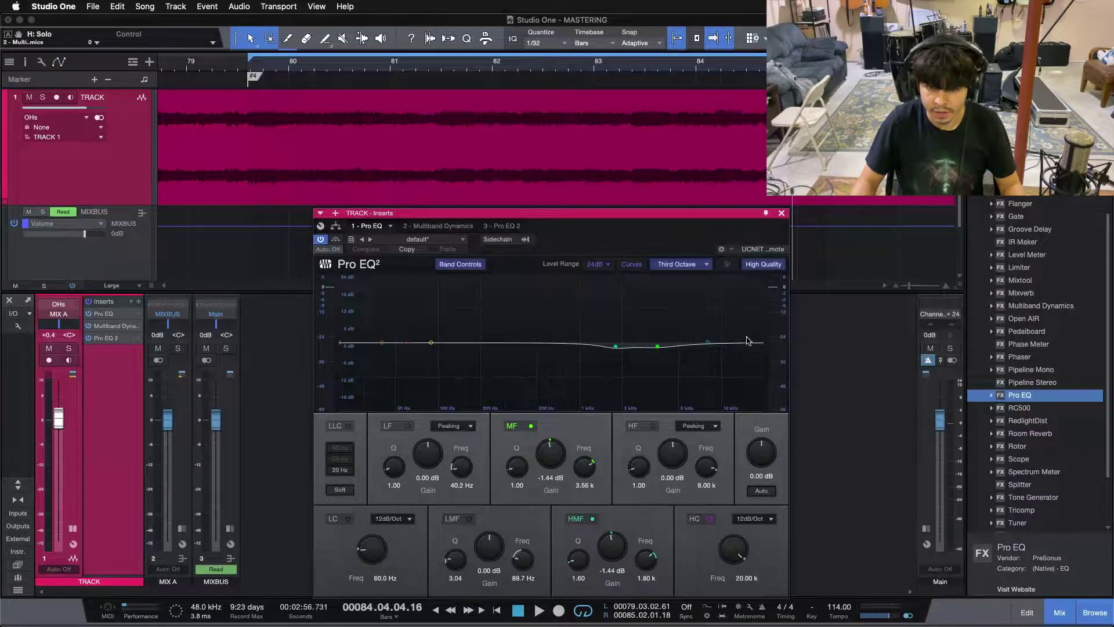
key("space")
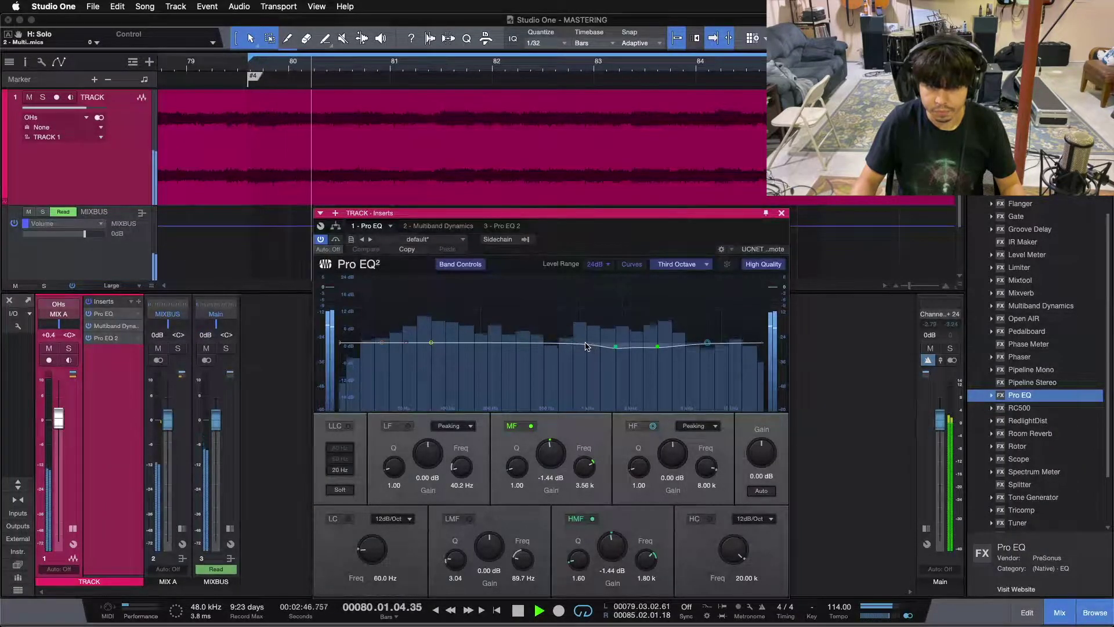
key("space")
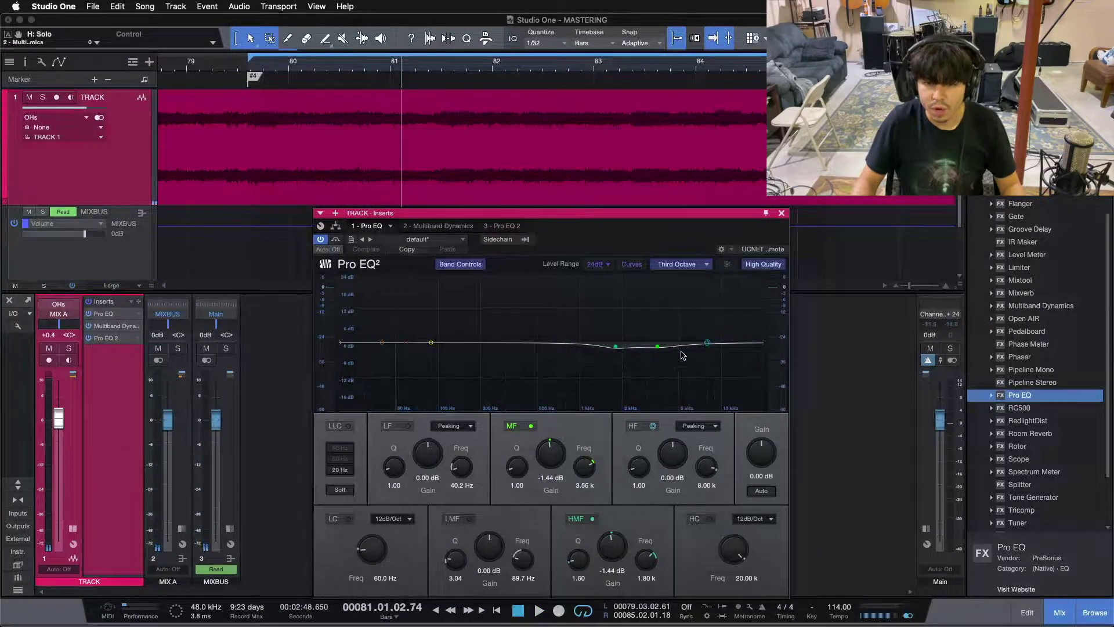
Compare Pro EQ and Multiband Dynamics again, ending on Multiband Dynamics' LM band settings.
left_click(467, 227)
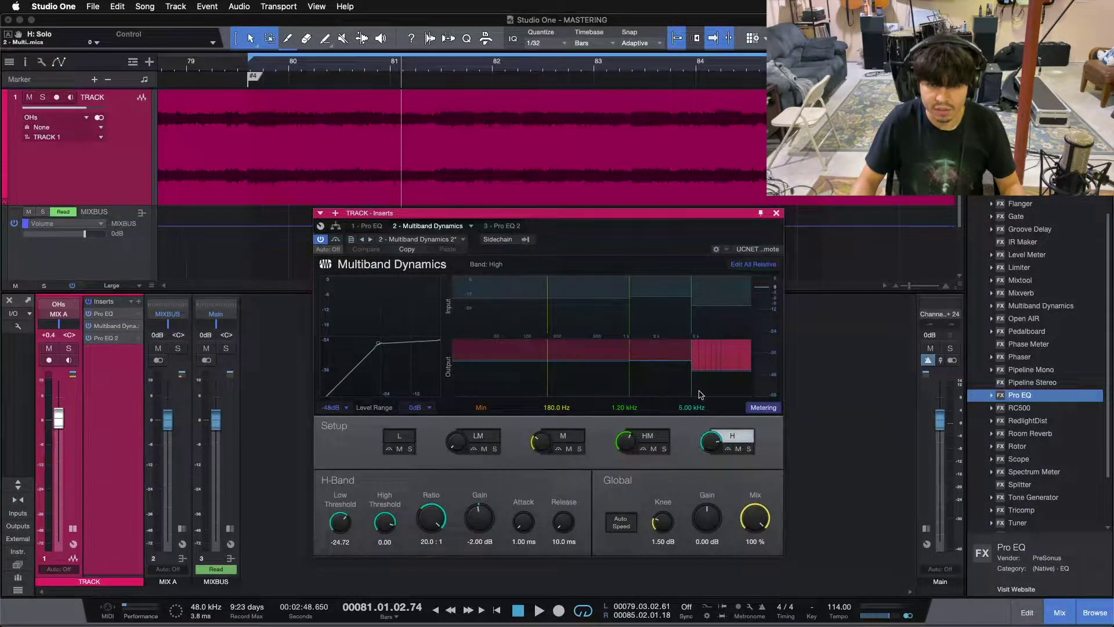
left_click(380, 226)
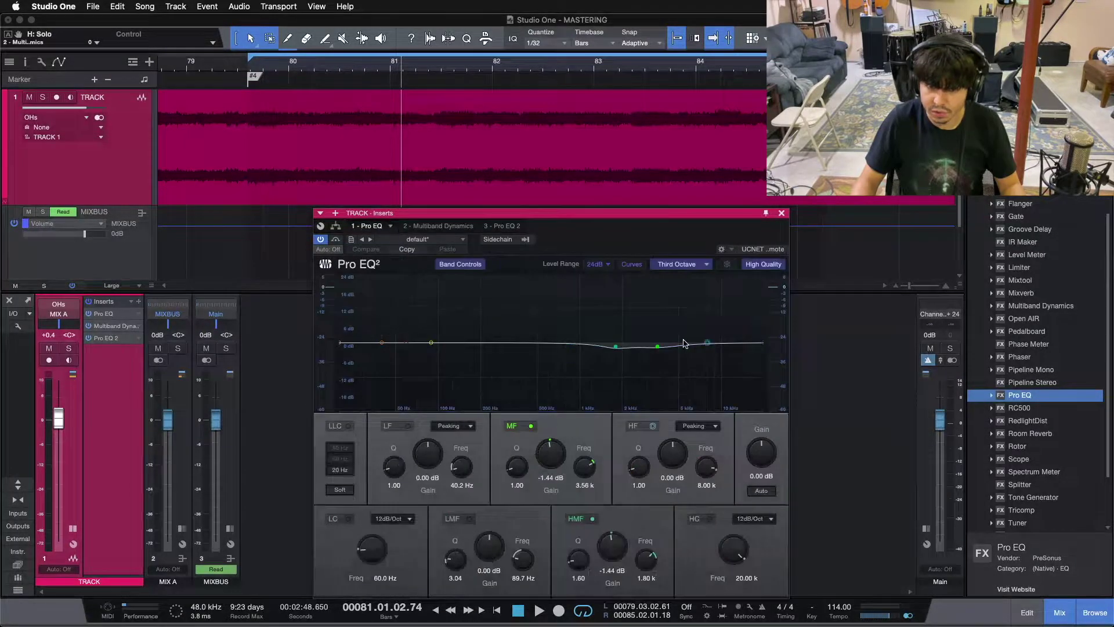
key("space")
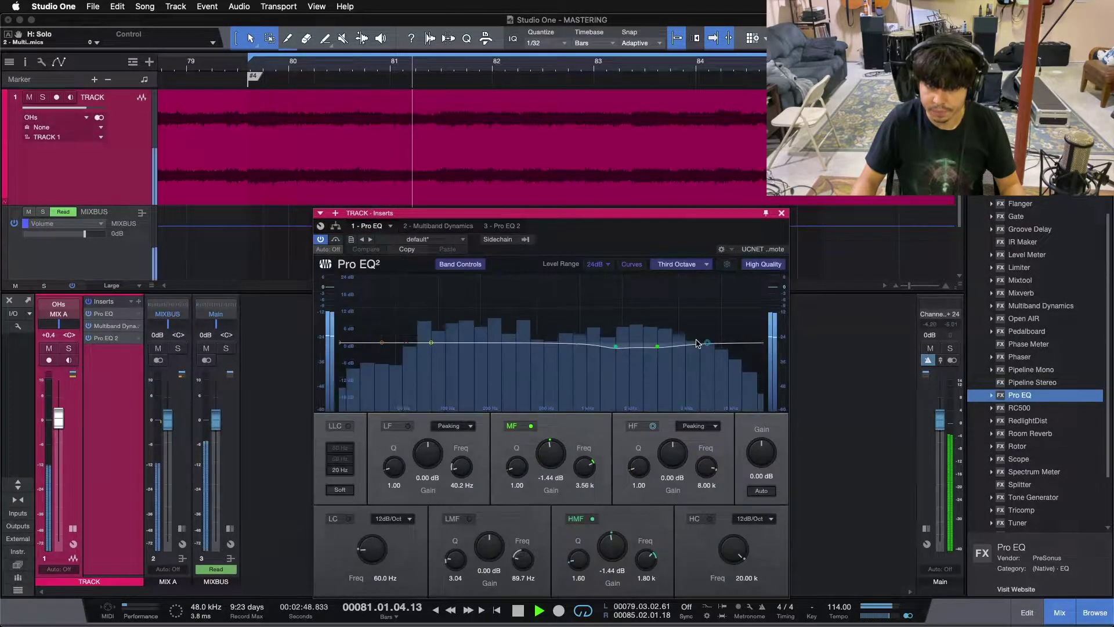
key("space")
left_click(461, 226)
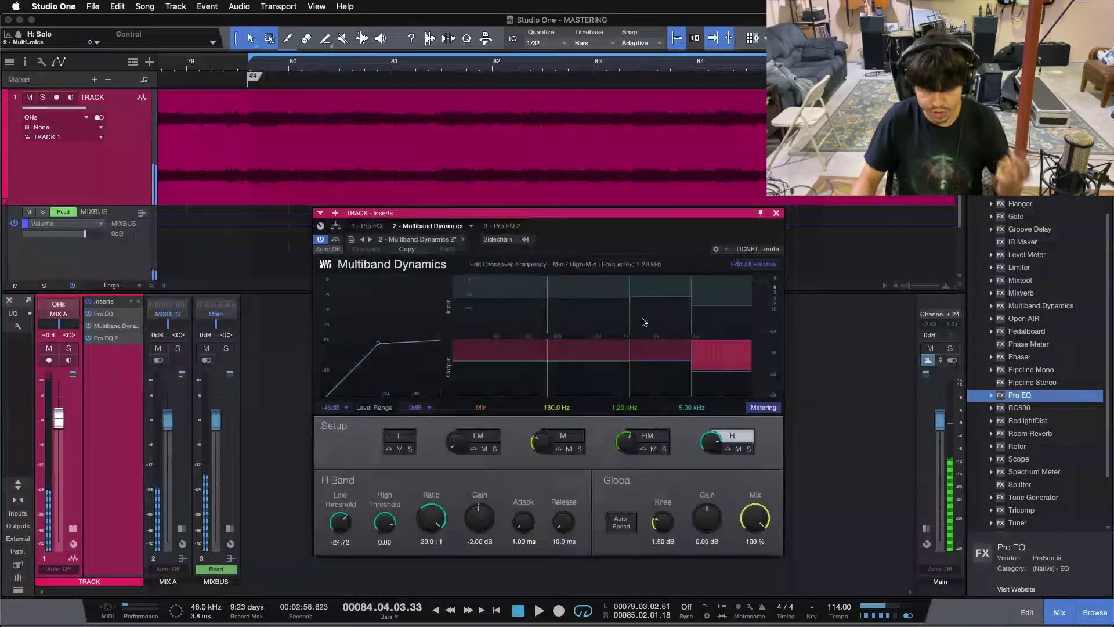
left_click(492, 439)
Raise the LM band's ratio to its 20.0:1 maximum, threshold staying at -18.24.
left_click_drag(431, 524, 431, 478)
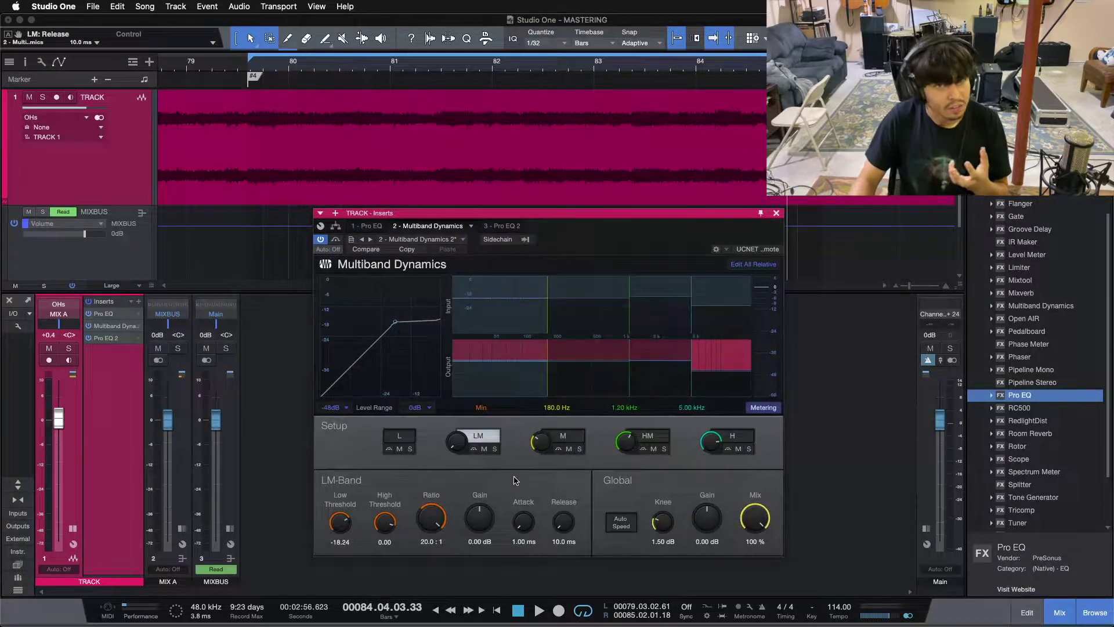
Solo the LM band and audition it during playback.
left_click(496, 449)
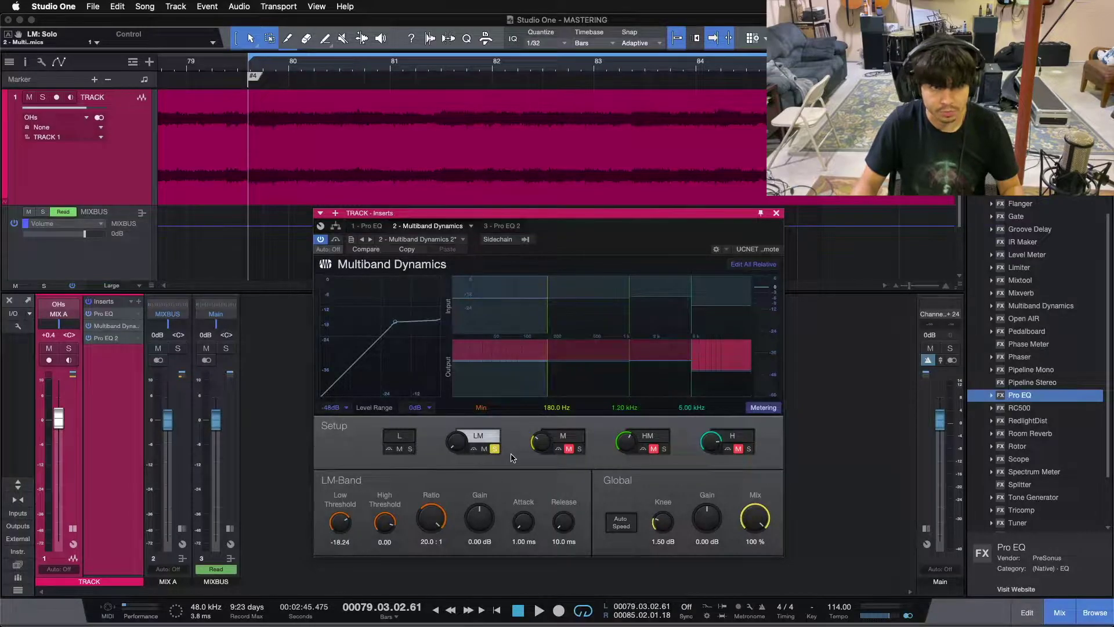
key("space")
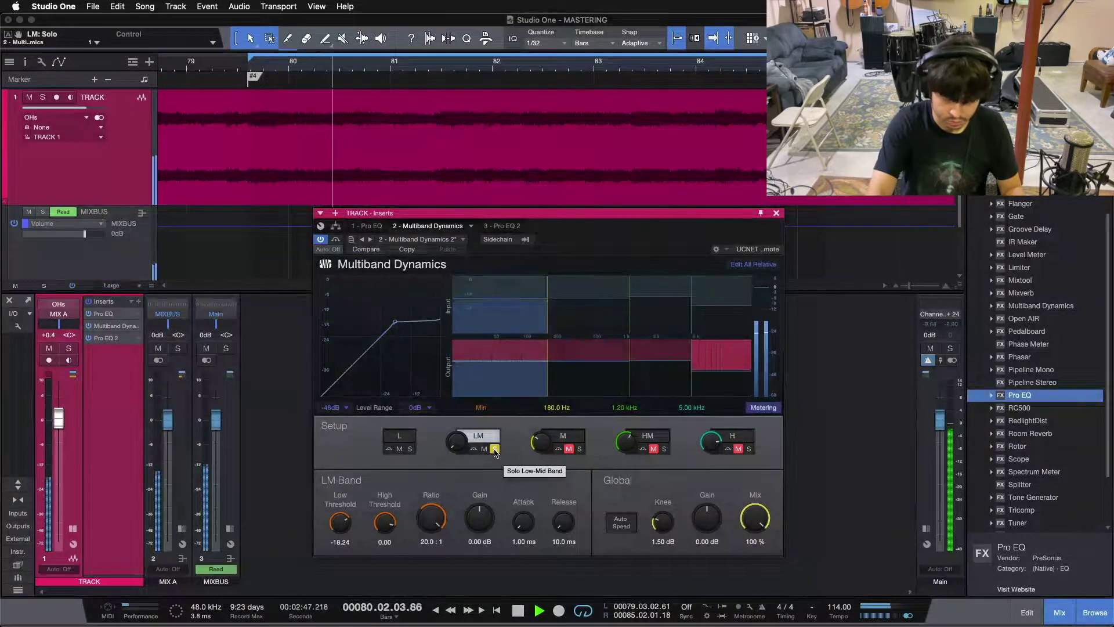
key("space")
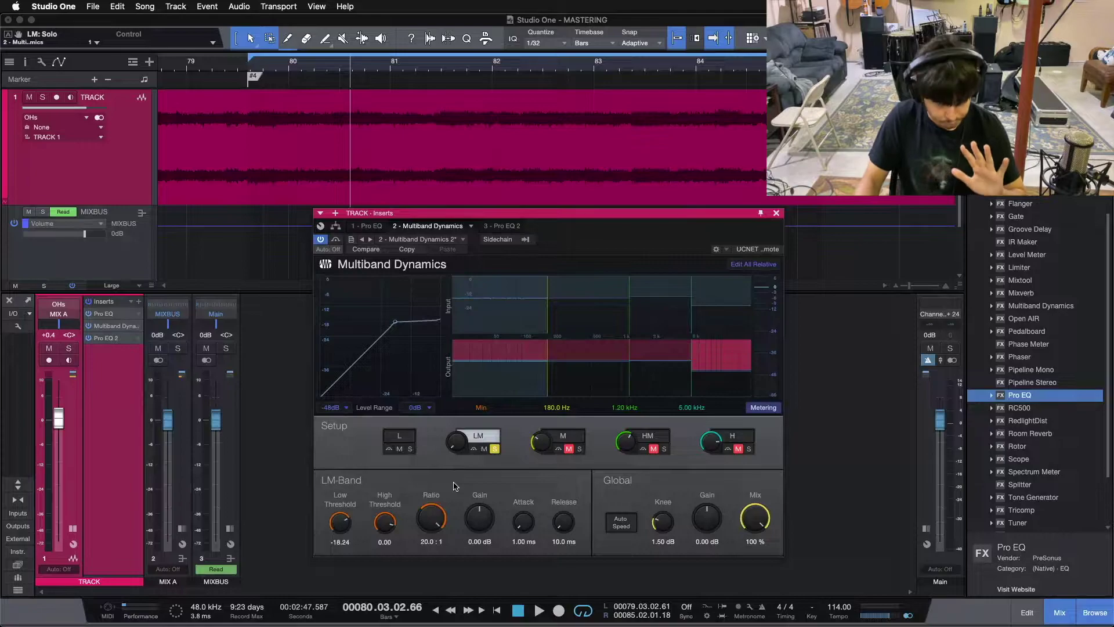
Move the solo from the LM band to the M band and audition it.
left_click(580, 450)
left_click(495, 449)
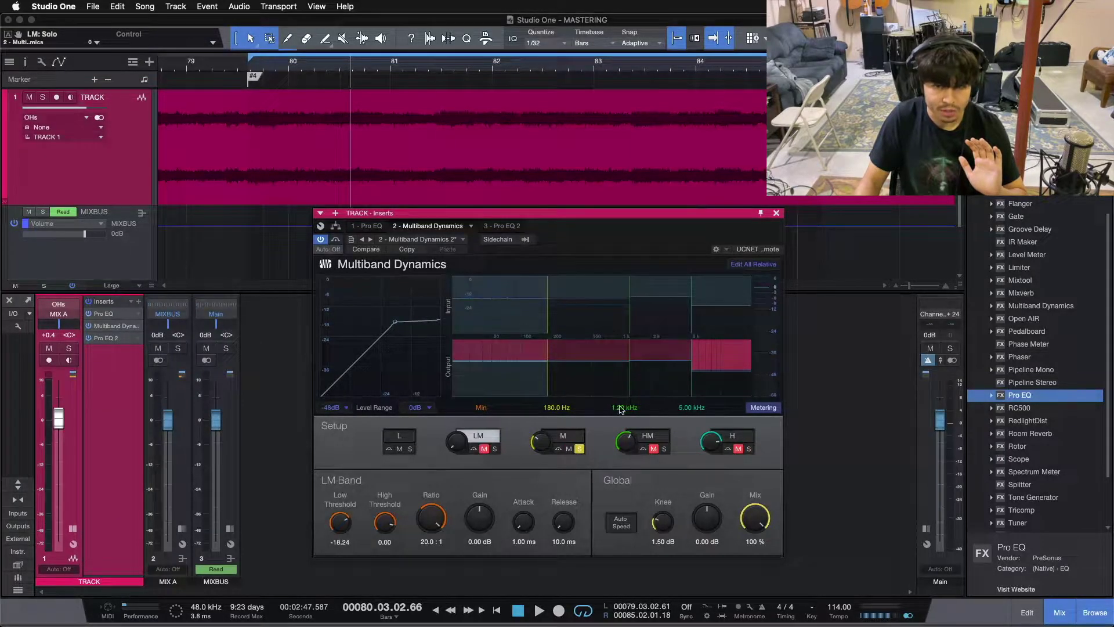
left_click(571, 433)
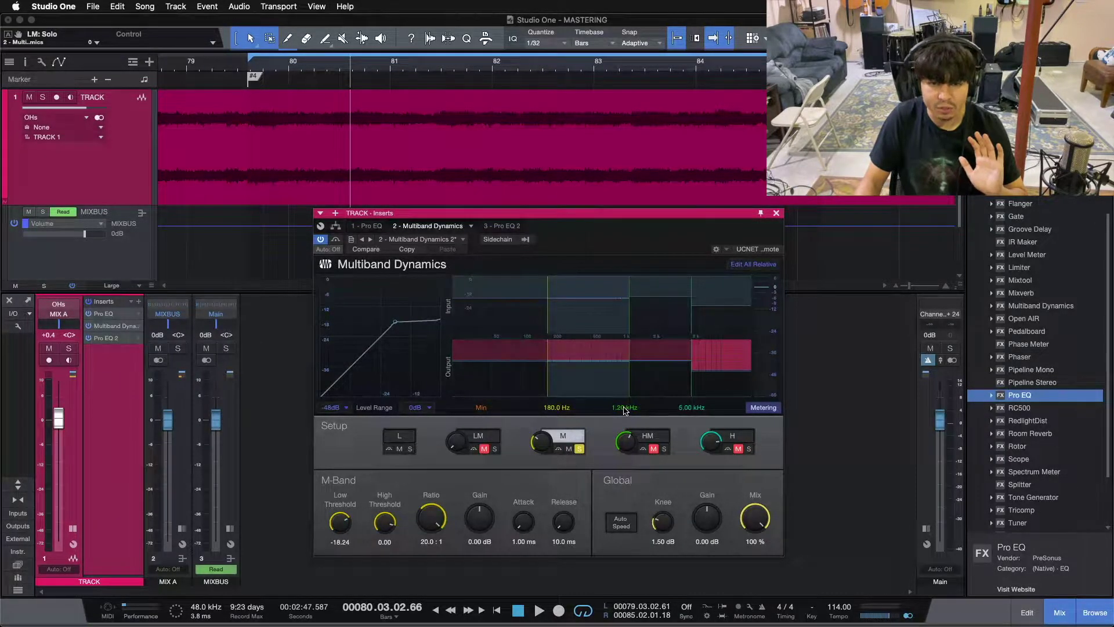
key("space")
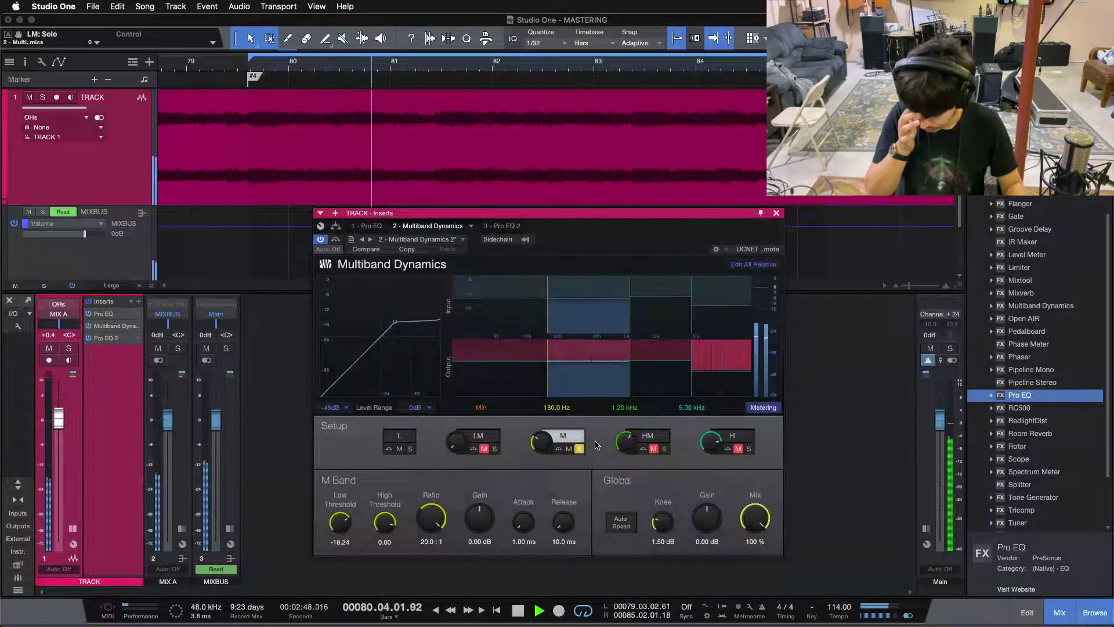
key("space")
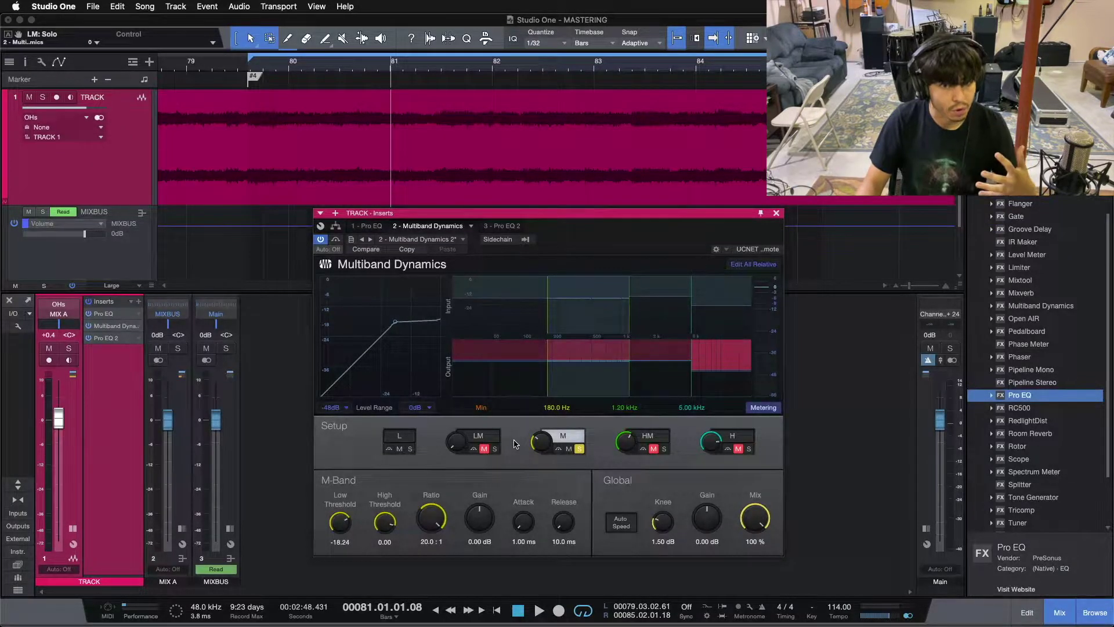
Set playback just before bar 82, add LM to the solo and audition LM and M together.
left_click(458, 39)
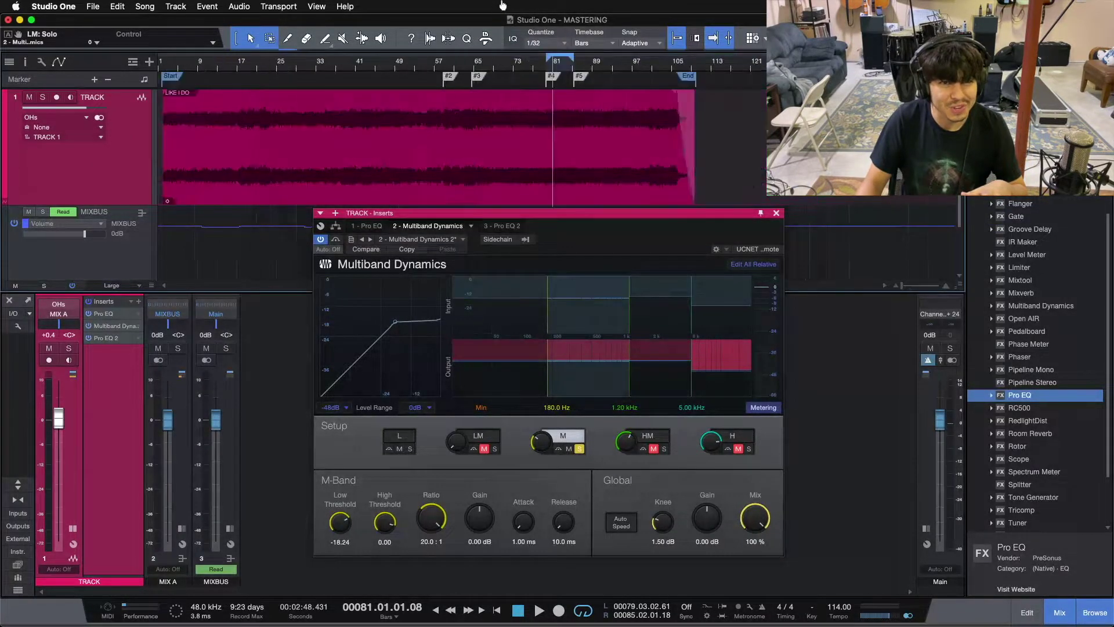
left_click(458, 39)
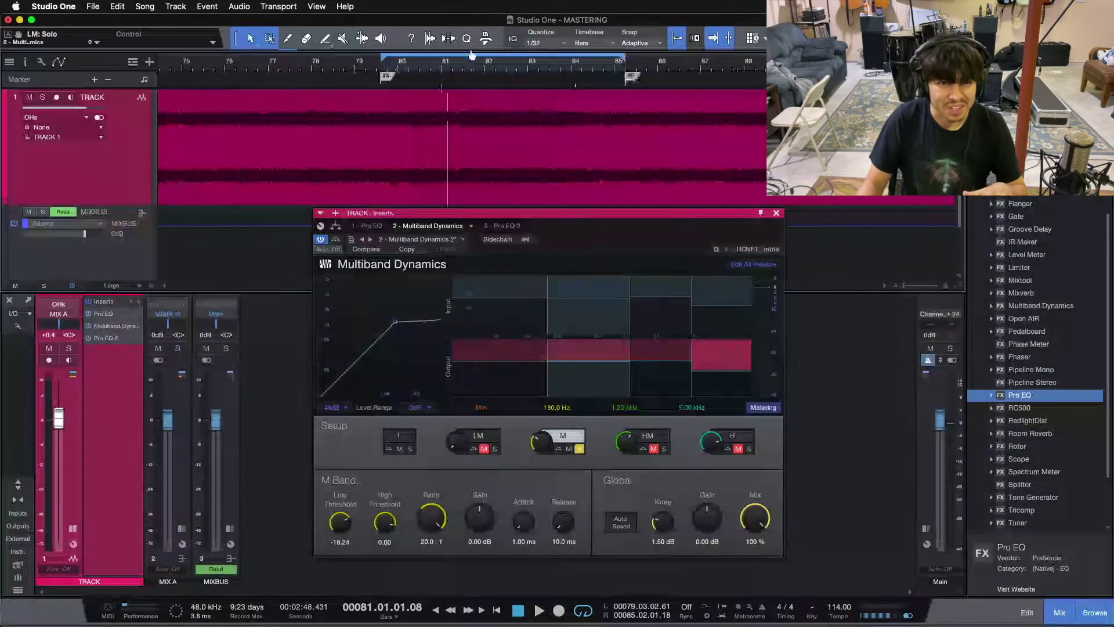
left_click(506, 72)
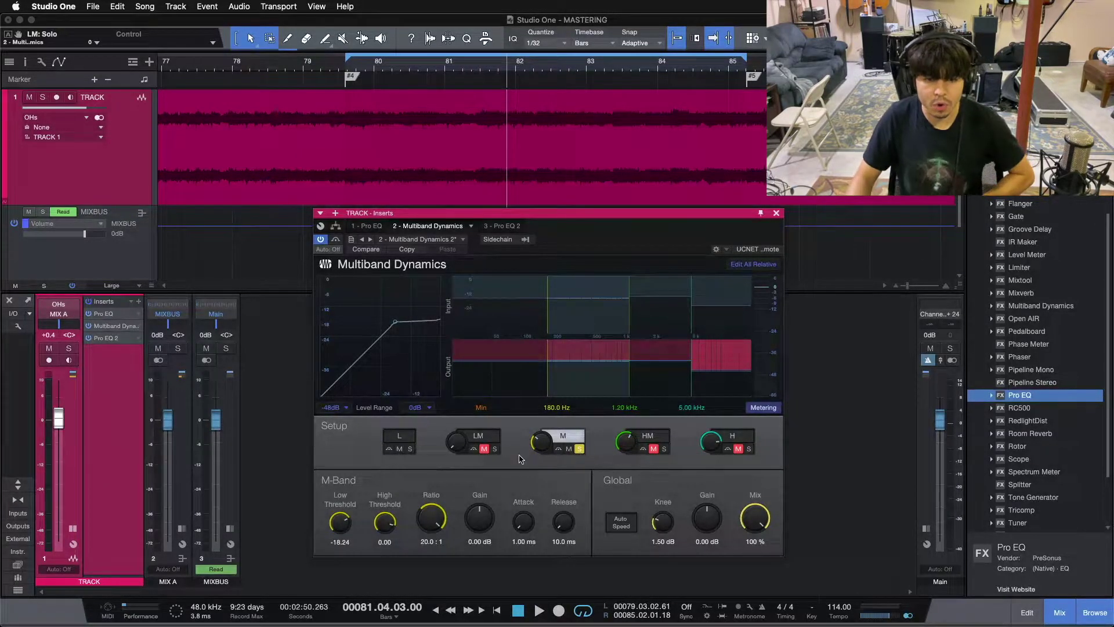
left_click(494, 450)
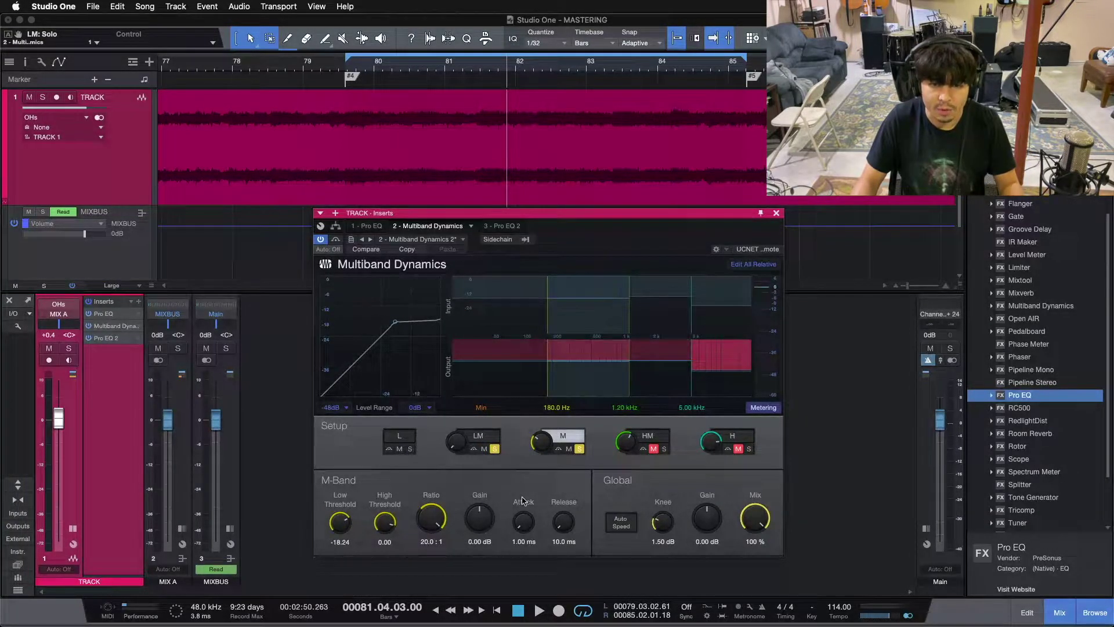
key("space")
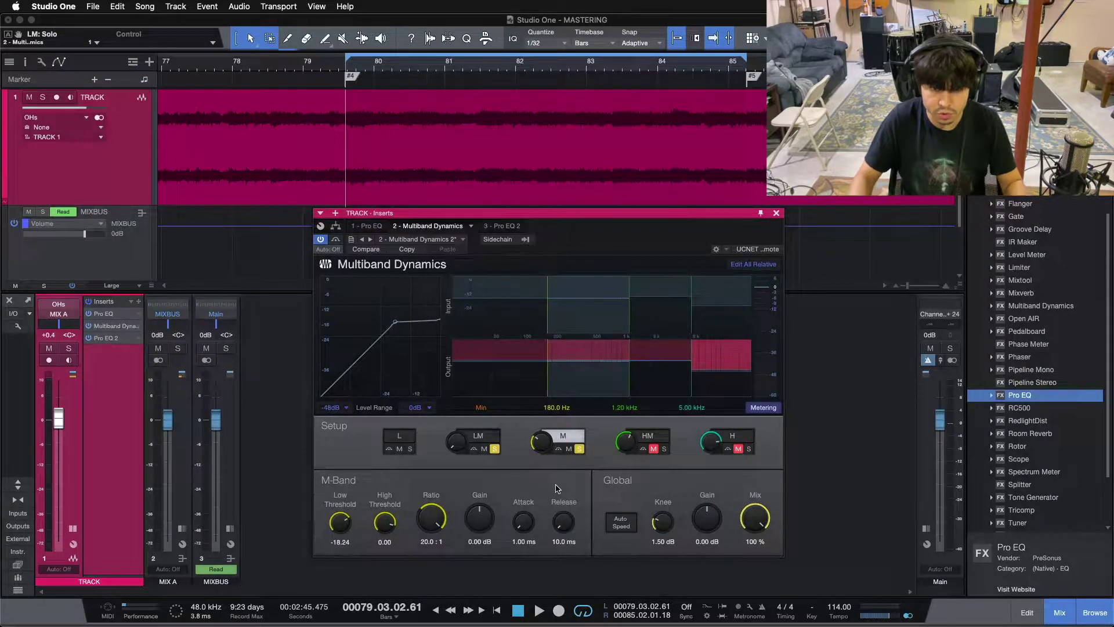
left_click(491, 442)
key("space")
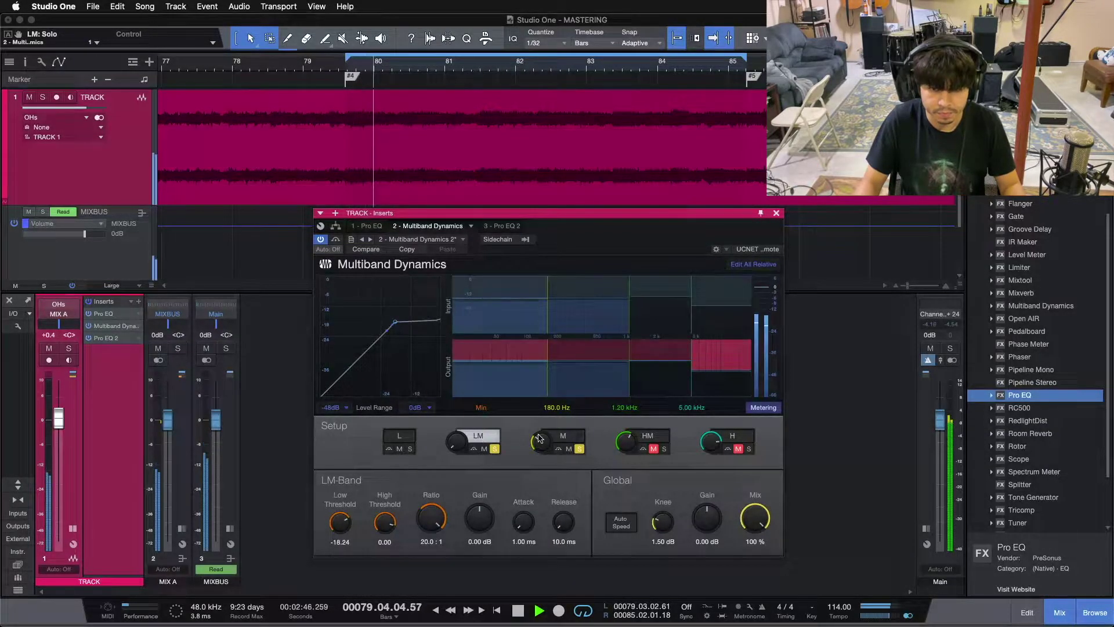
left_click(568, 436)
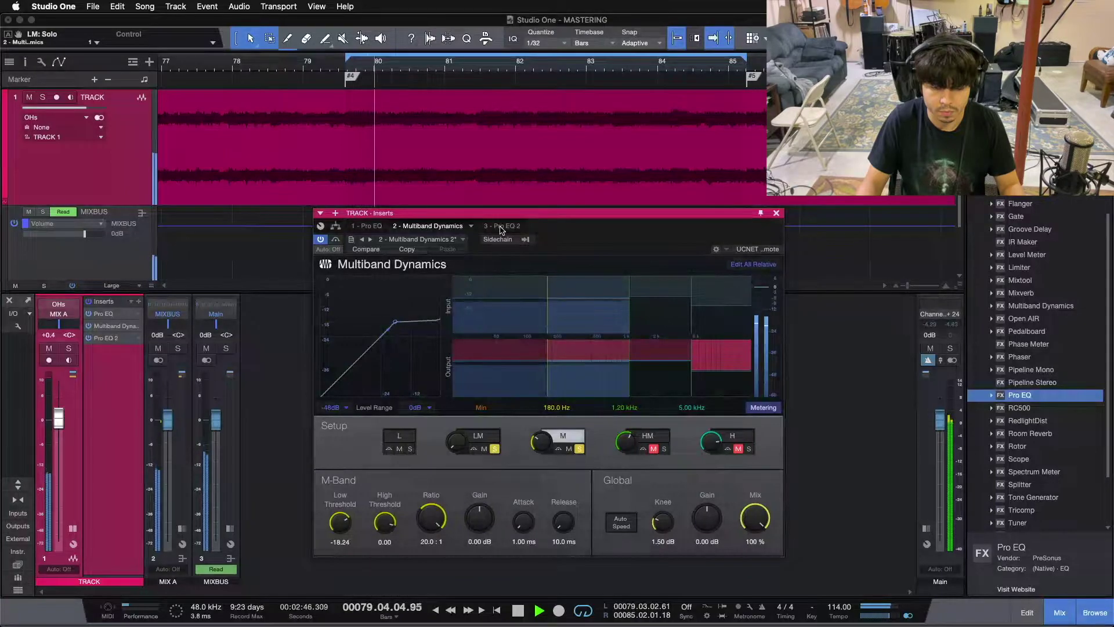
key("space")
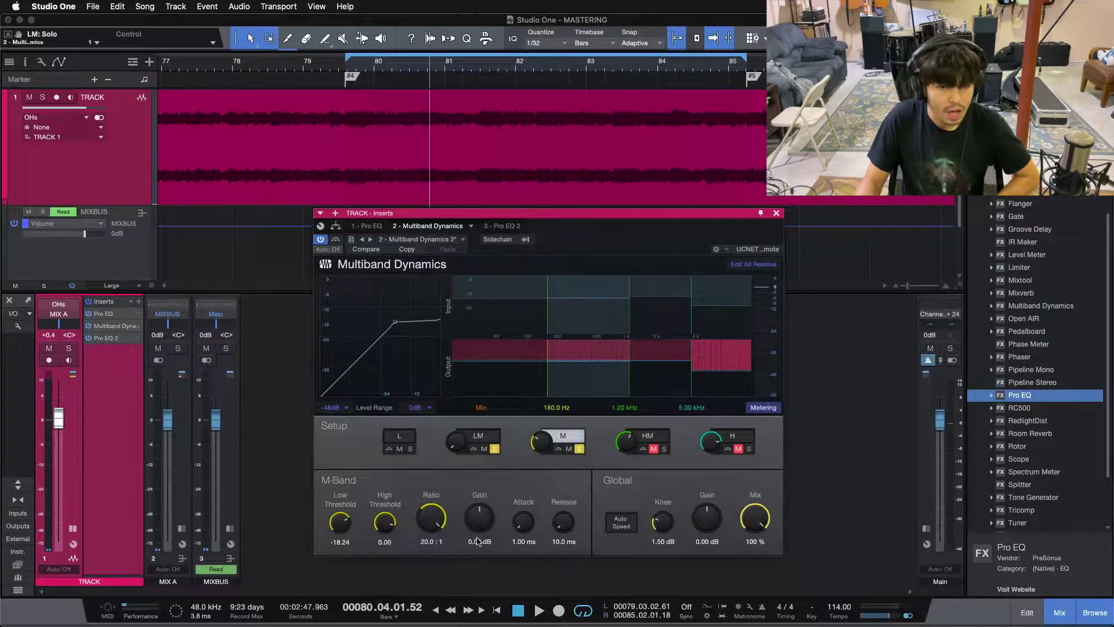
Try 2.16 dB on the M gain, reset M and LM gains to 0.00 dB, then unsolo M.
left_click_drag(480, 531, 479, 520)
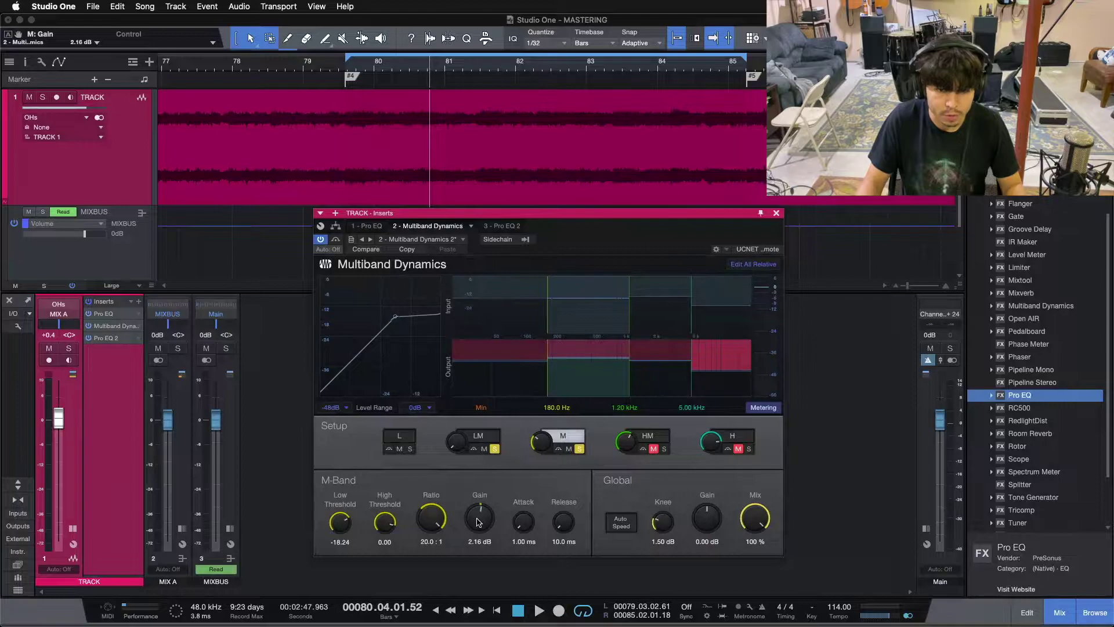
double_click(478, 521)
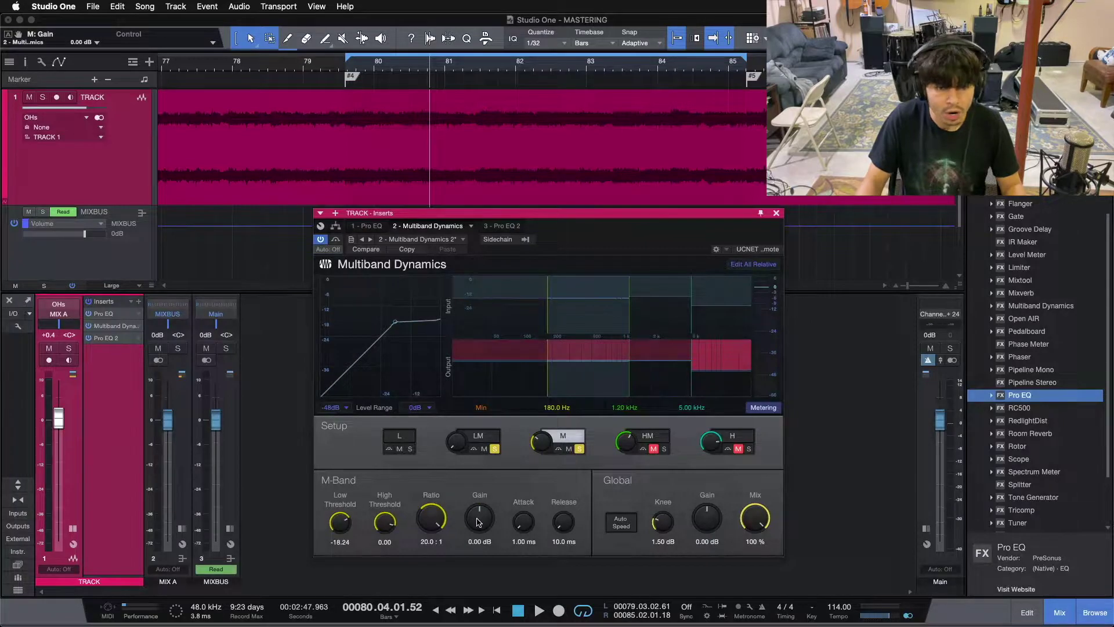
left_click(477, 436)
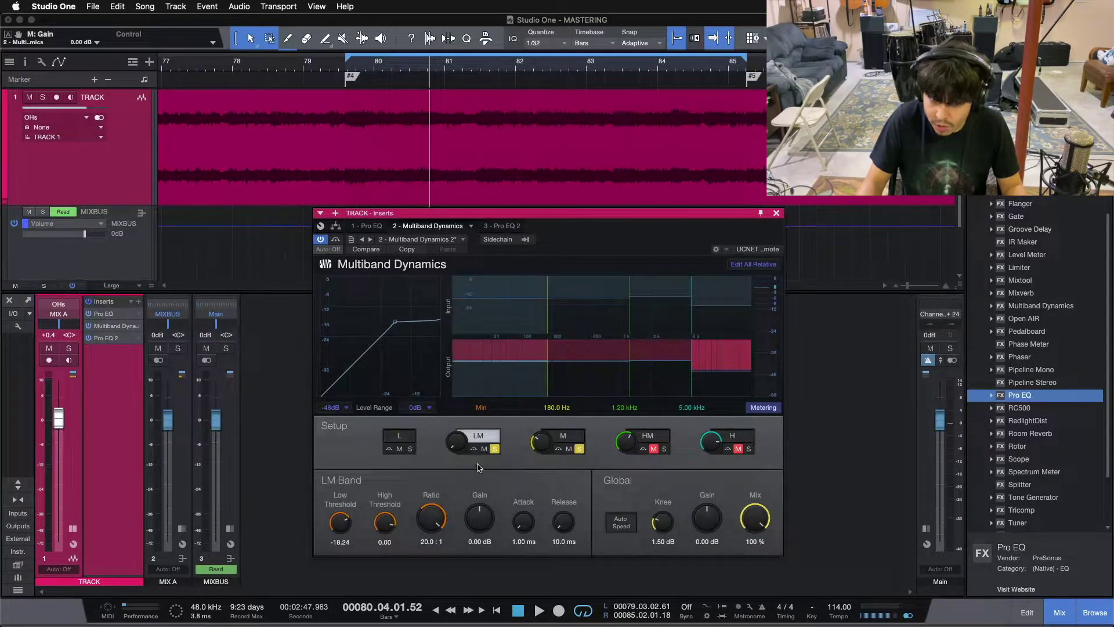
double_click(479, 521)
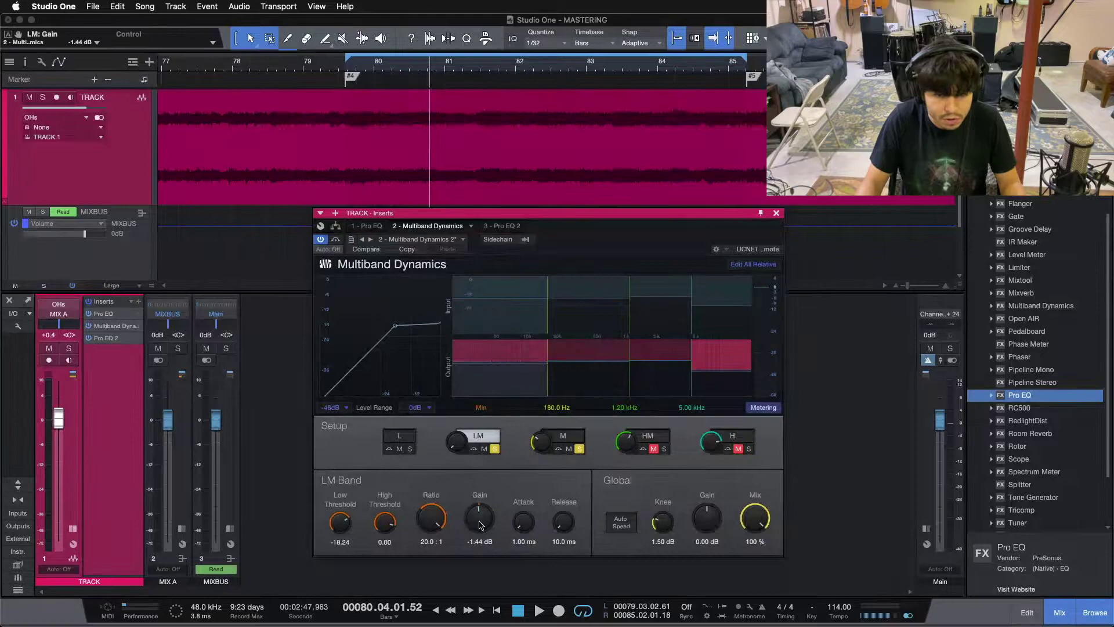
left_click(577, 450)
Solo only the HM band and audition it from the loop start.
left_click(494, 449)
left_click(663, 449)
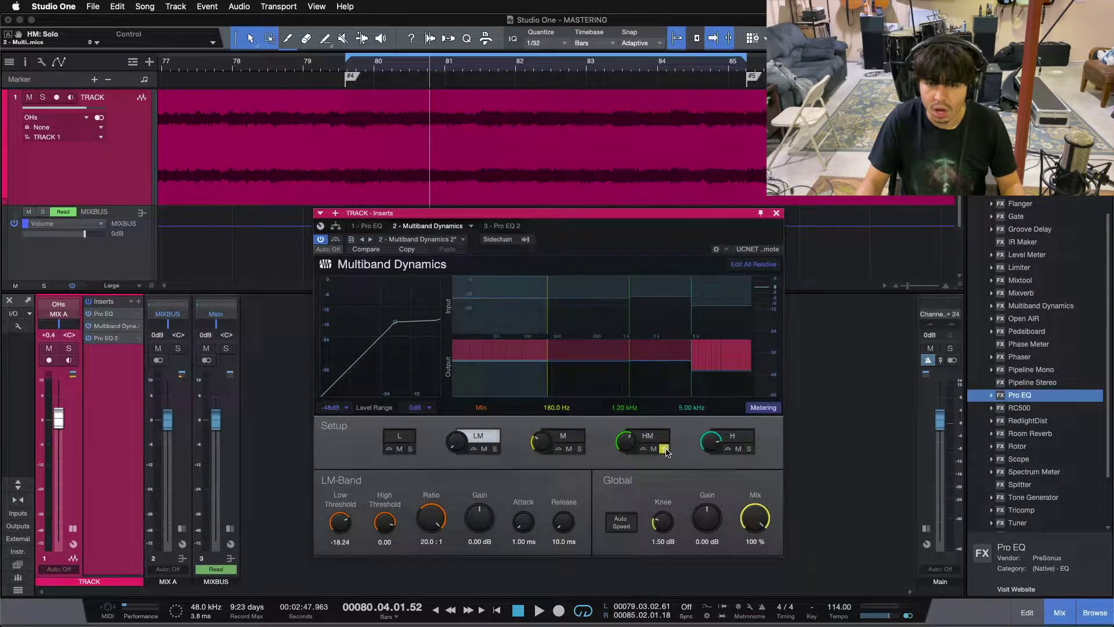
left_click(647, 435)
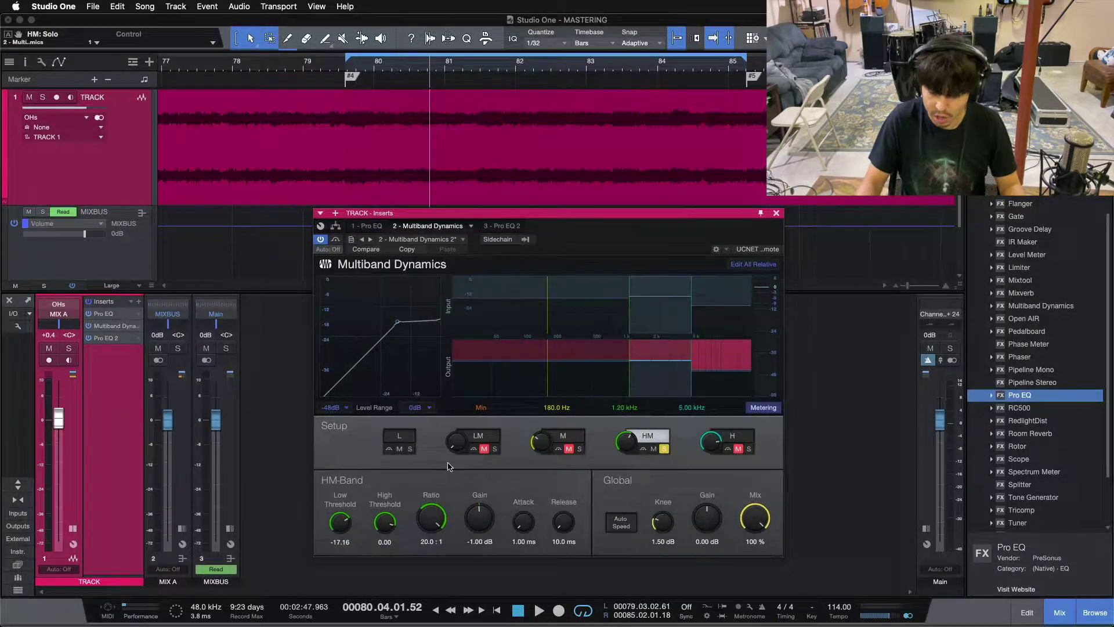
key("space")
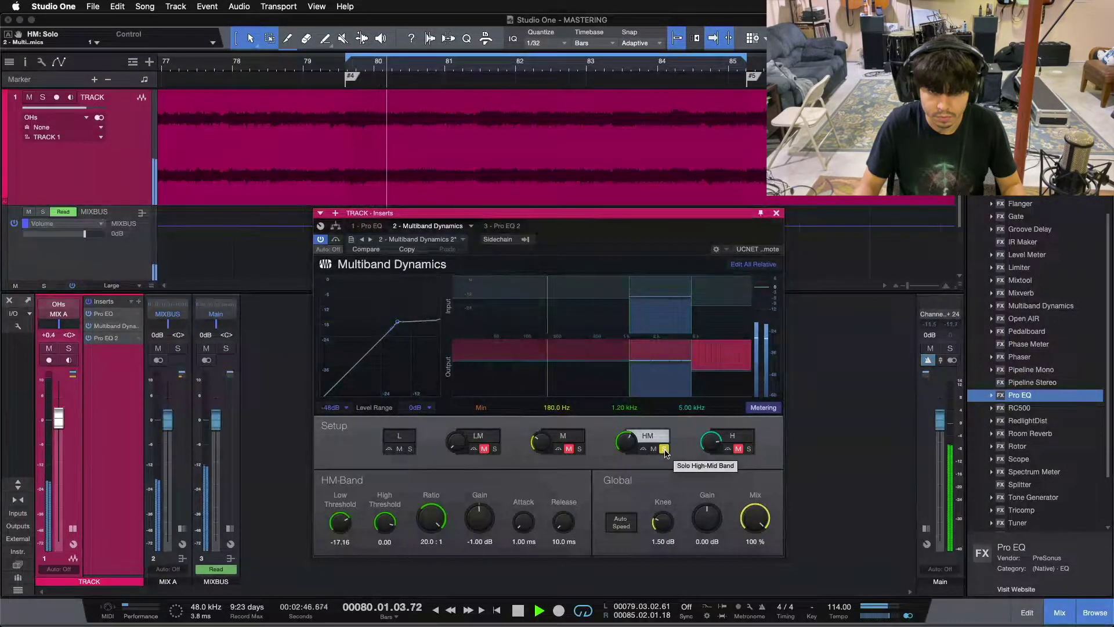
key("space")
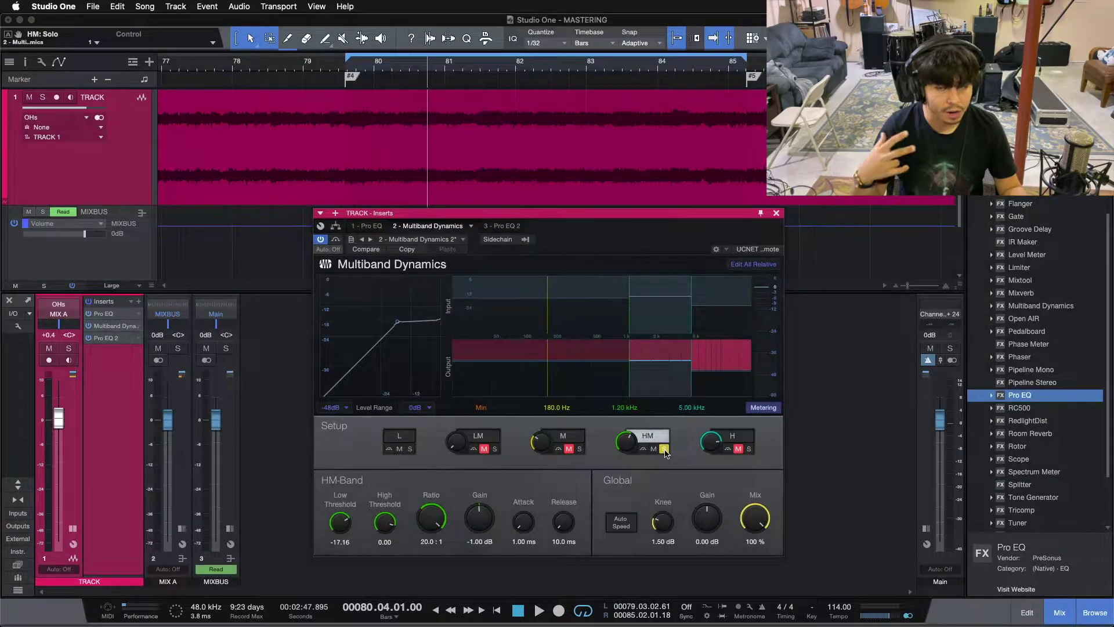
Solo LM, M and HM together and audition the three bands.
left_click(664, 450)
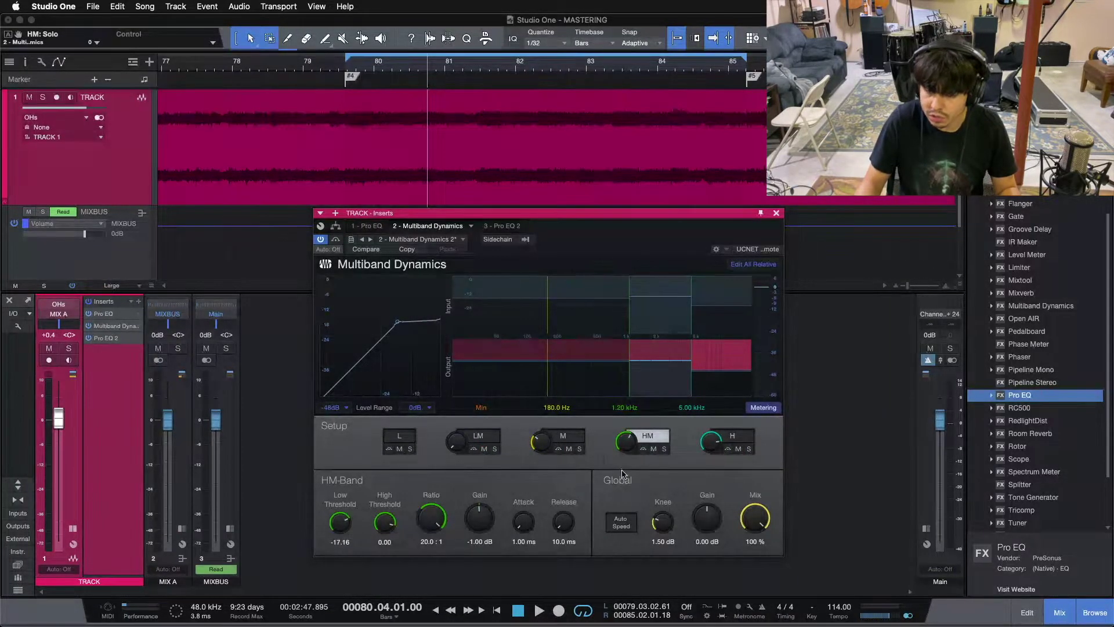
left_click(494, 448)
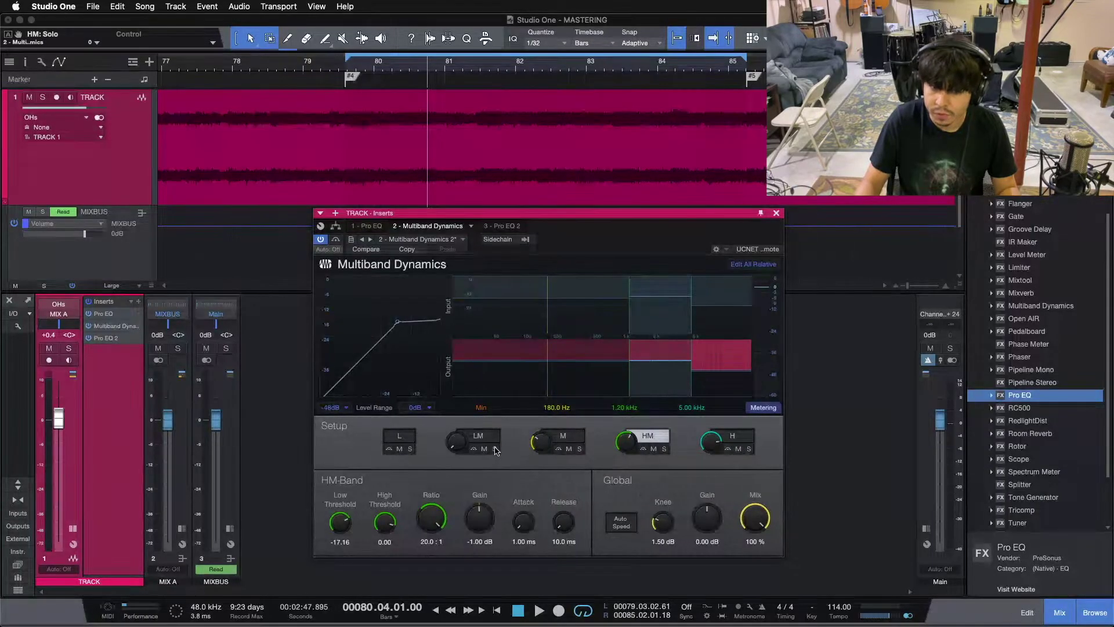
left_click(579, 449)
left_click(665, 449)
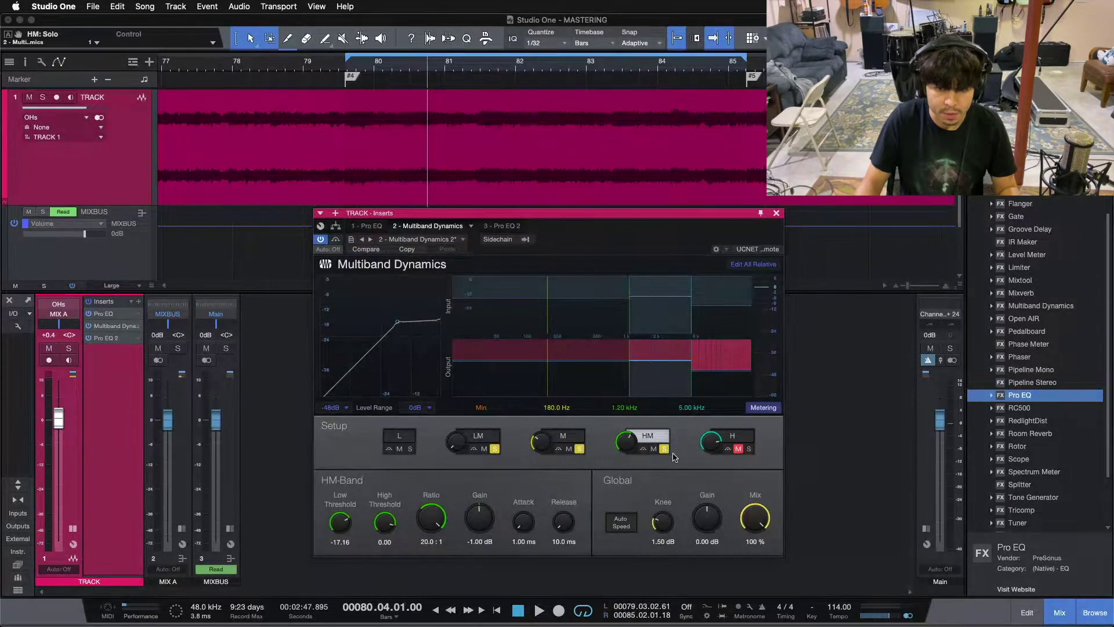
key("space")
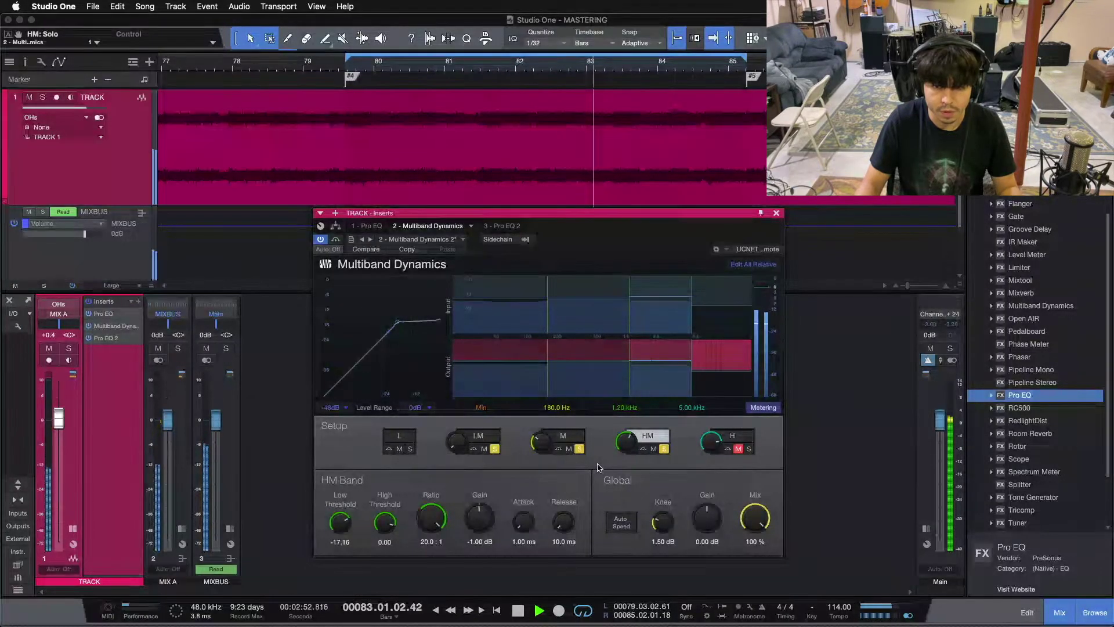
key("space")
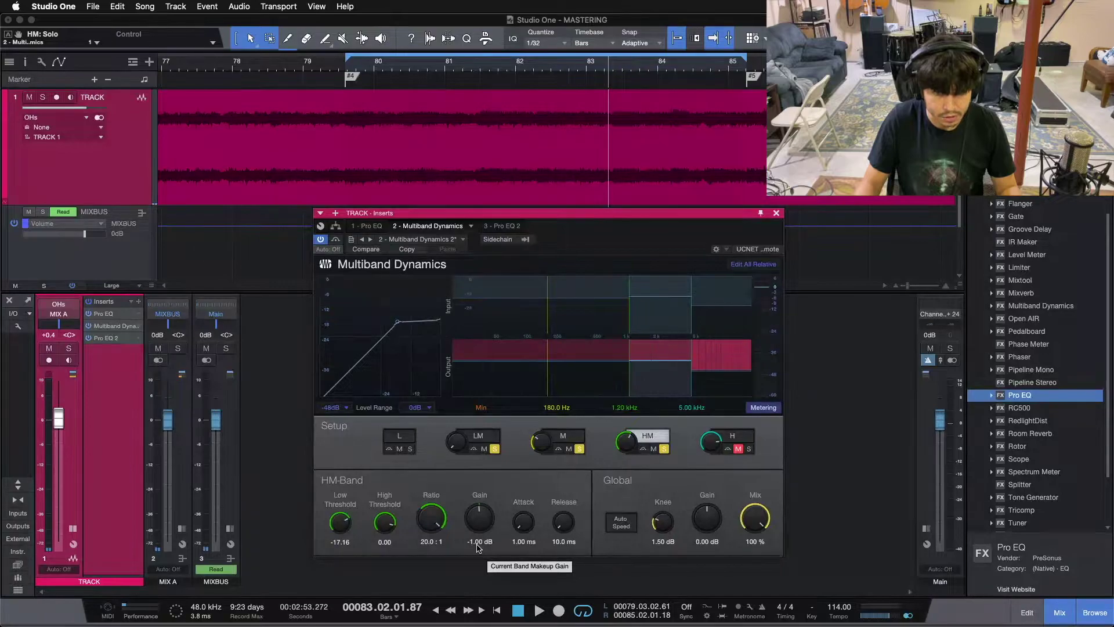
Solo the H band on its own and audition it.
left_click(494, 449)
left_click(579, 448)
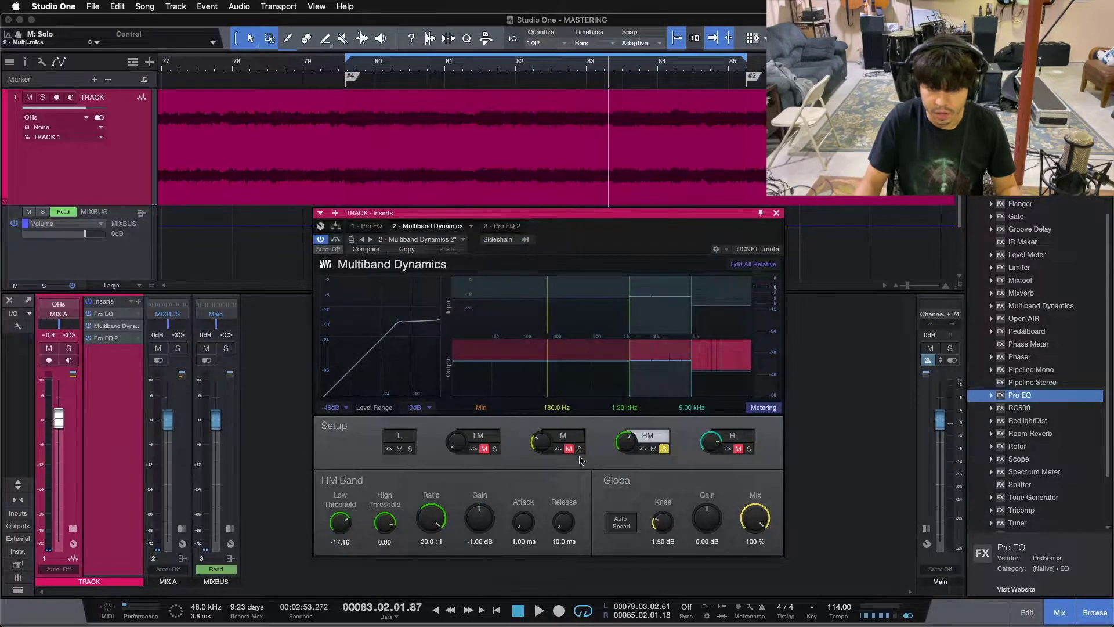
left_click(664, 450)
left_click(748, 449)
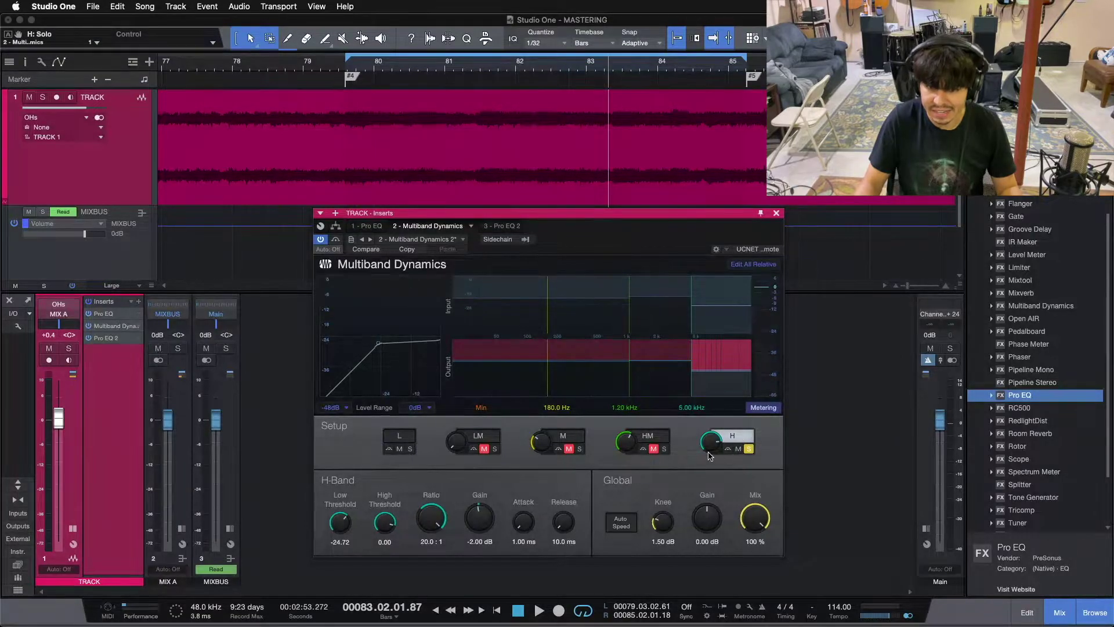
key("space")
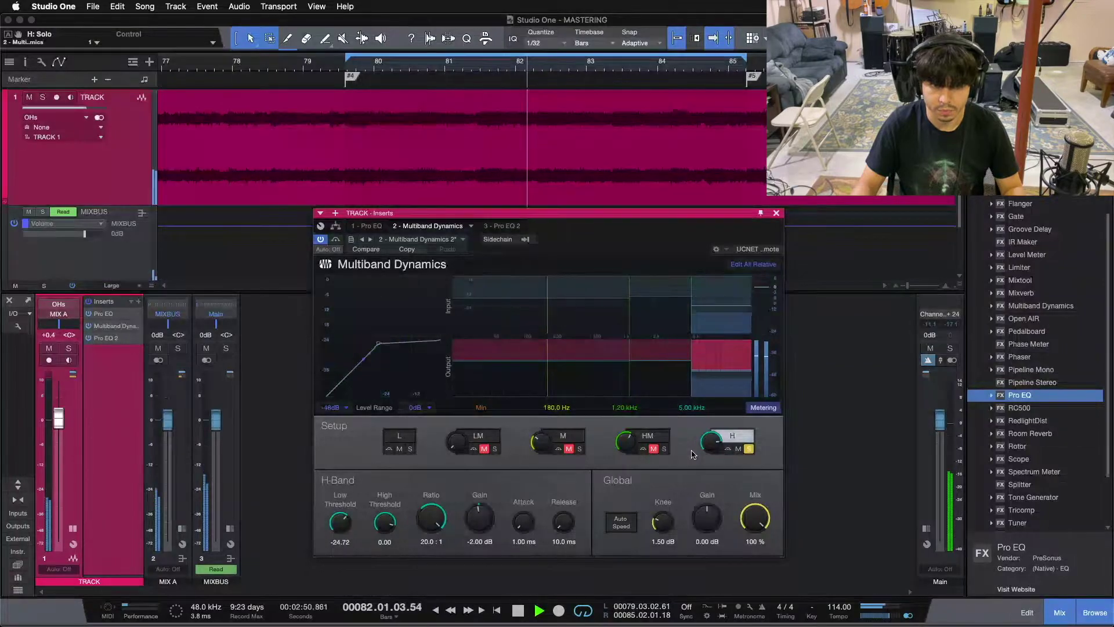
key("space")
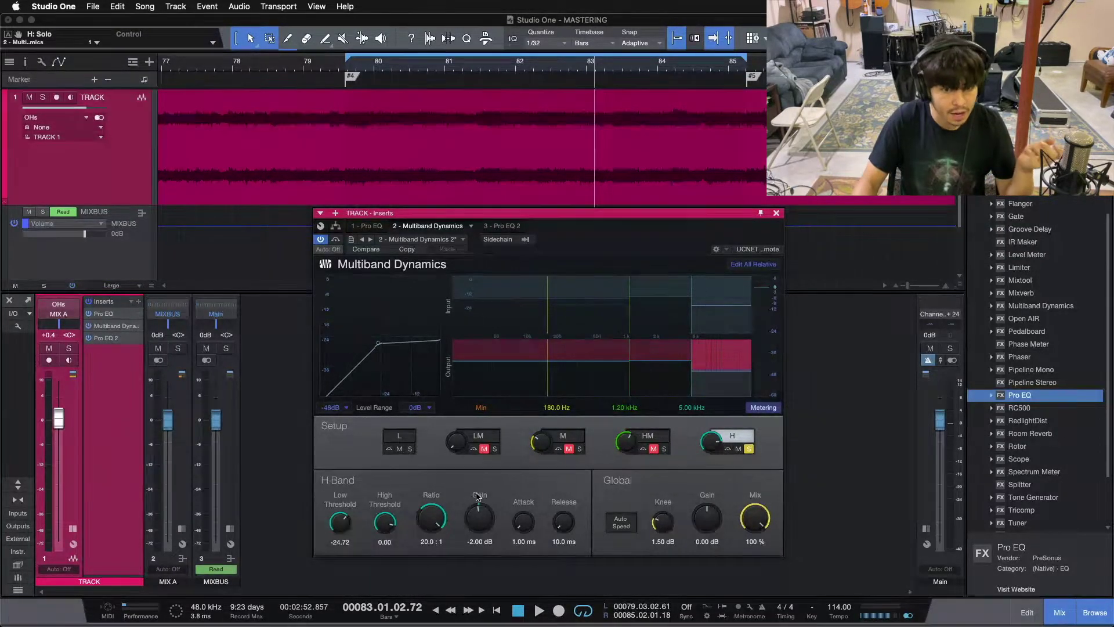
Briefly solo LM, M and HM, clear every solo, and play the loop from its start.
left_click(494, 448)
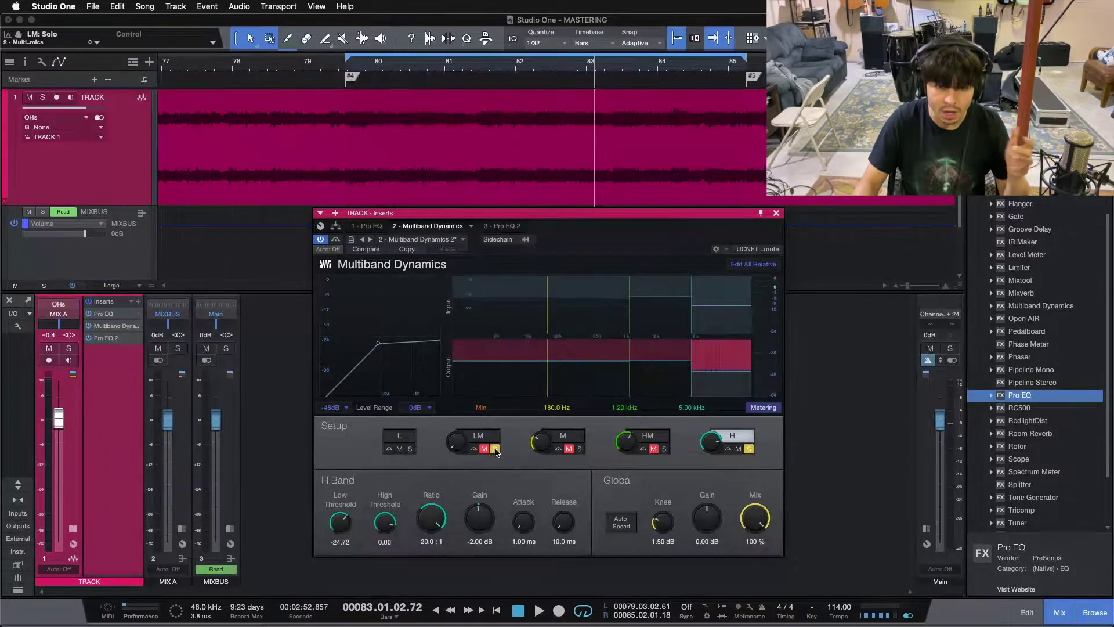
left_click(579, 448)
left_click(663, 449)
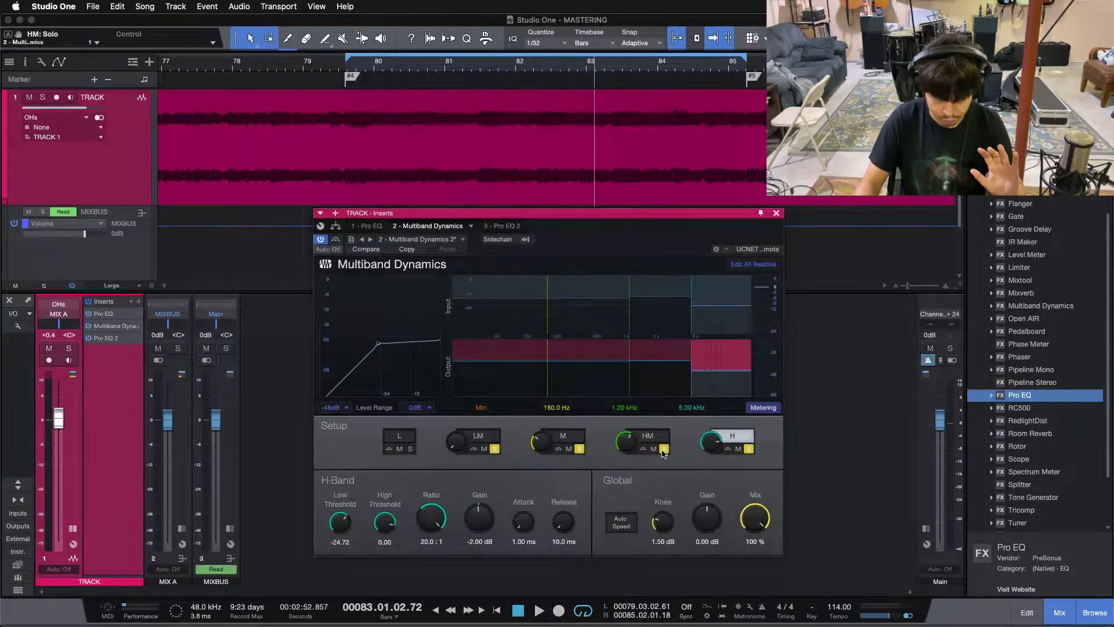
left_click(664, 448)
left_click(579, 449)
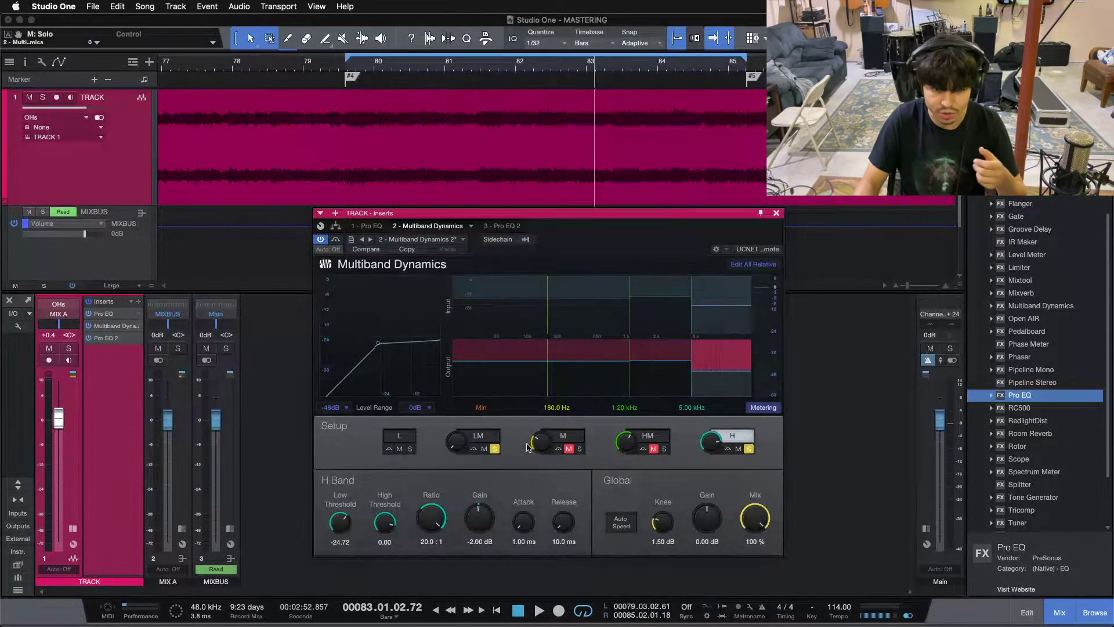
left_click(494, 449)
left_click(749, 449)
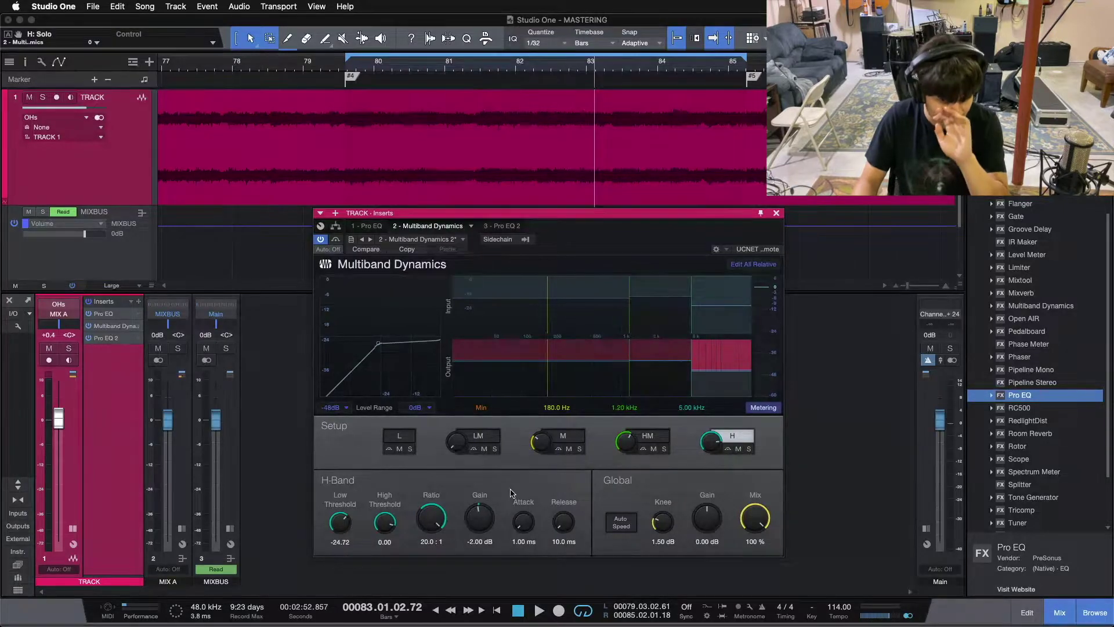
key("space")
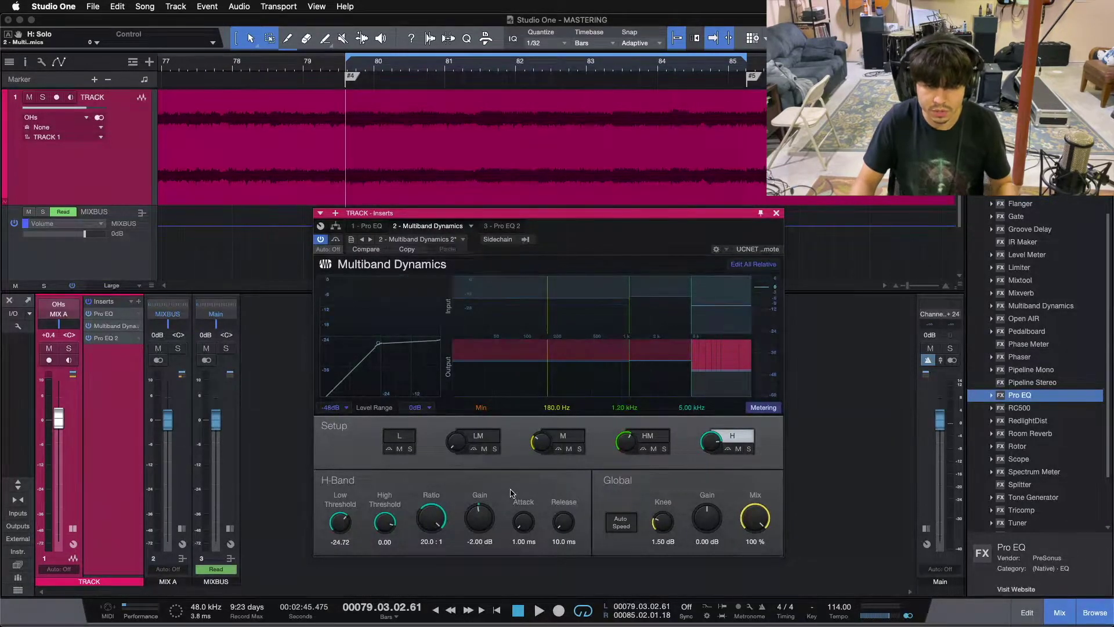
key("space")
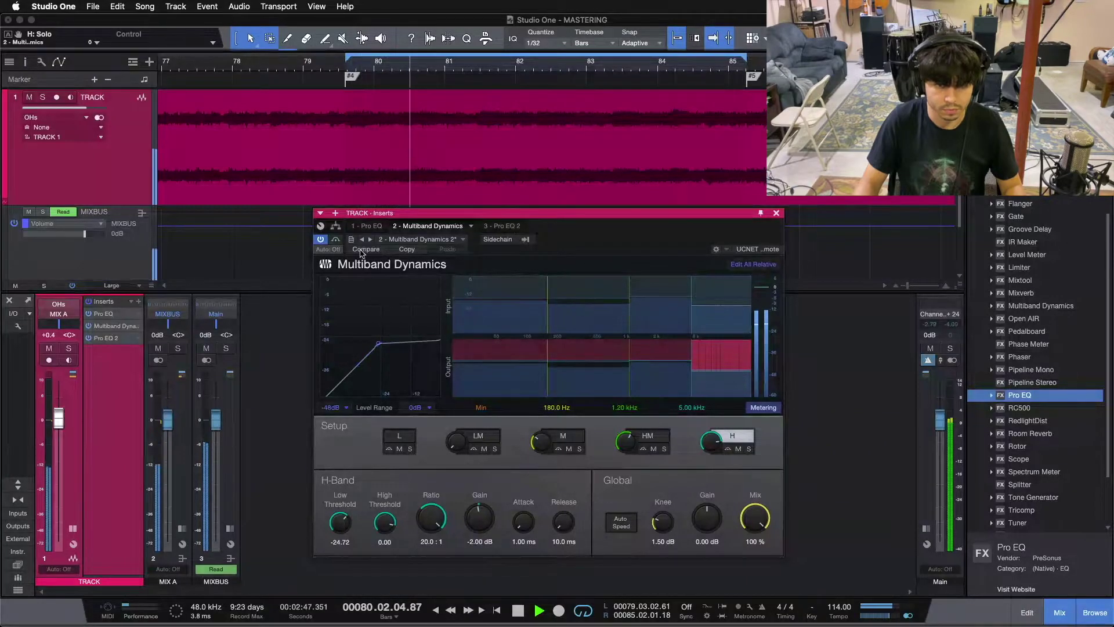
Bypass Multiband Dynamics for comparison, re-enable it, and stop playback at bar 80.4.
left_click(320, 240)
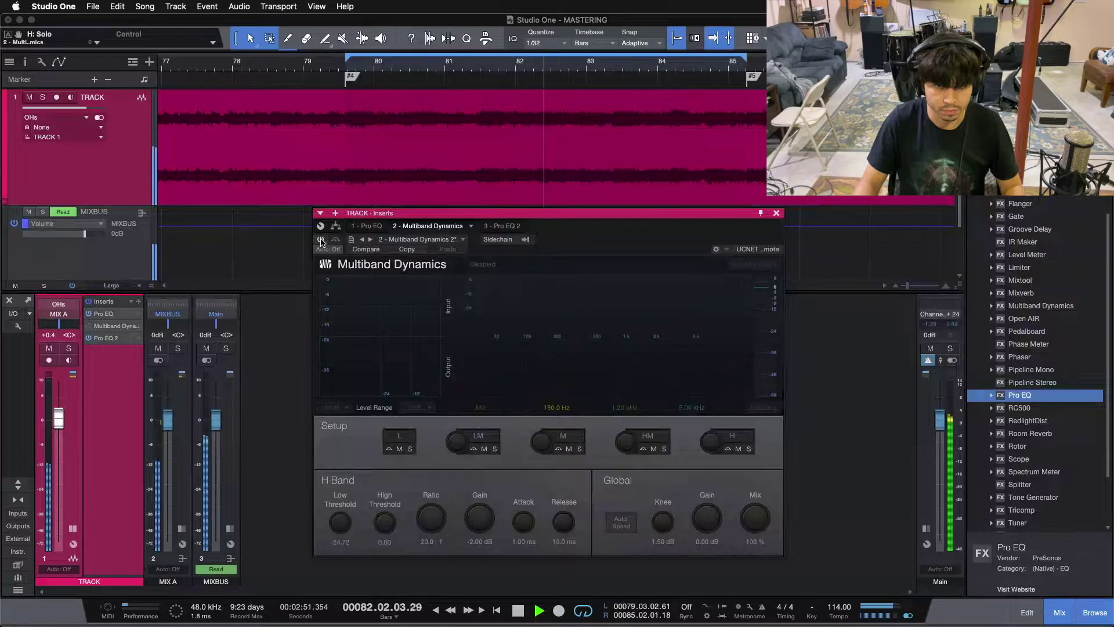
left_click(321, 239)
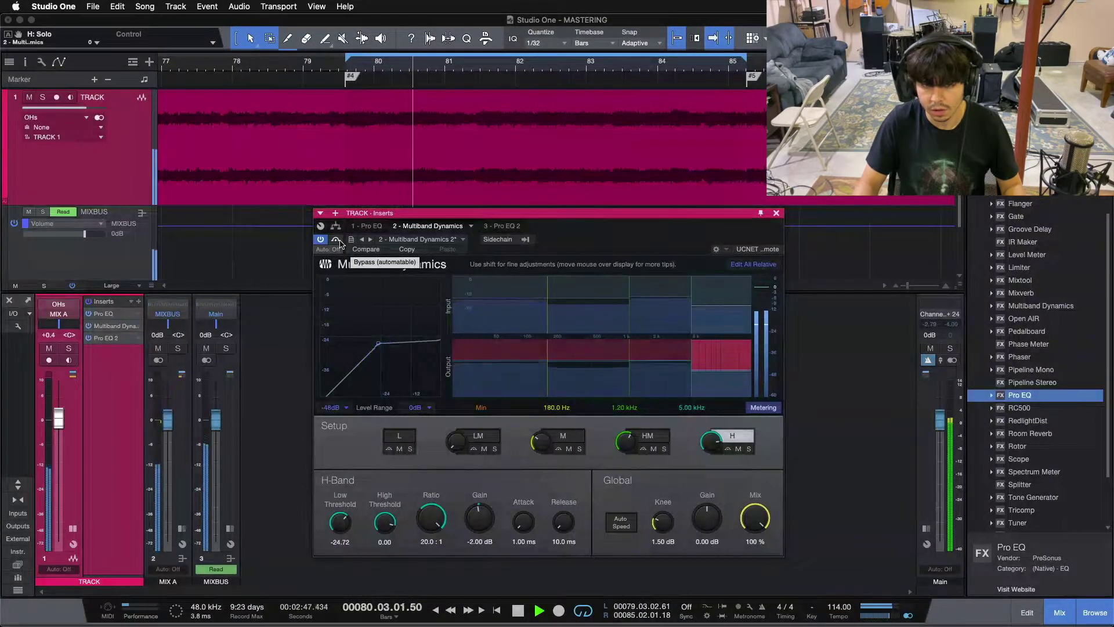
key("space")
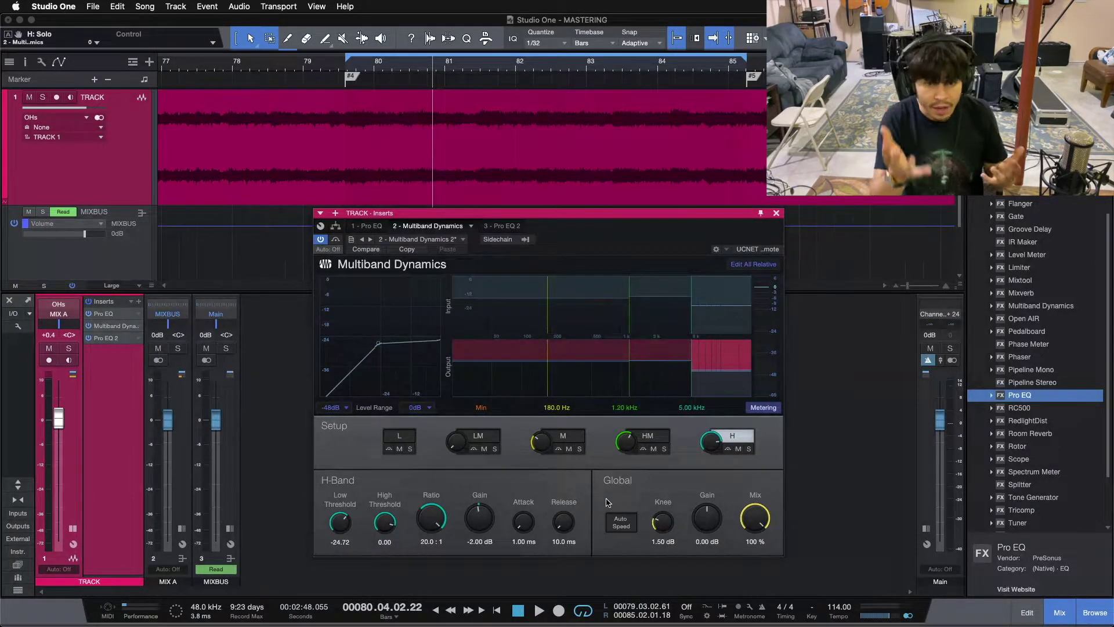
left_click(575, 445)
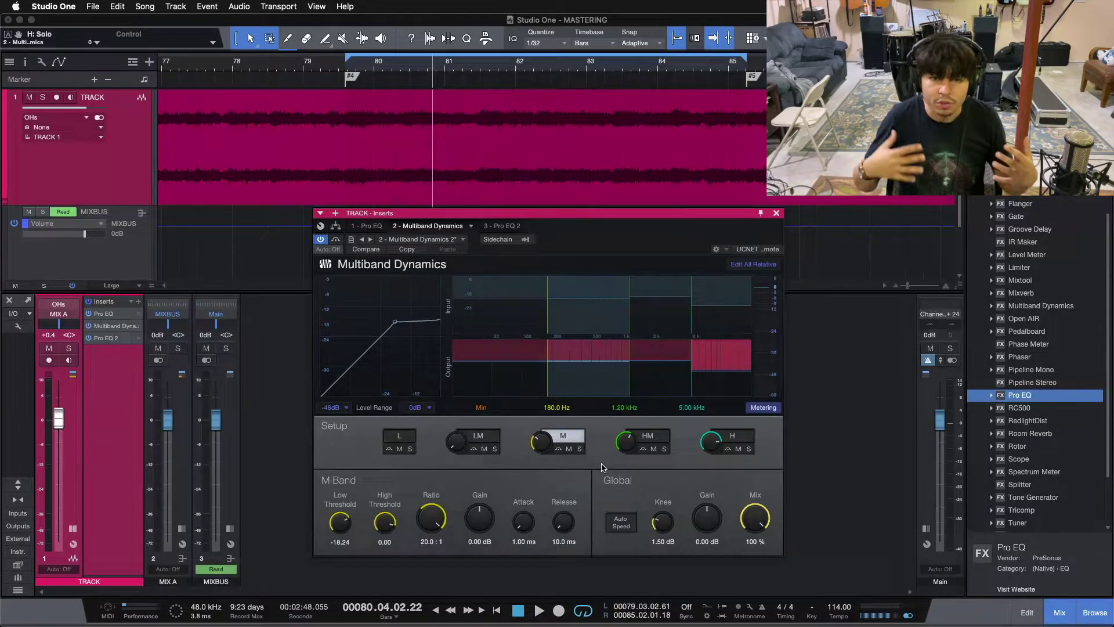
left_click(651, 437)
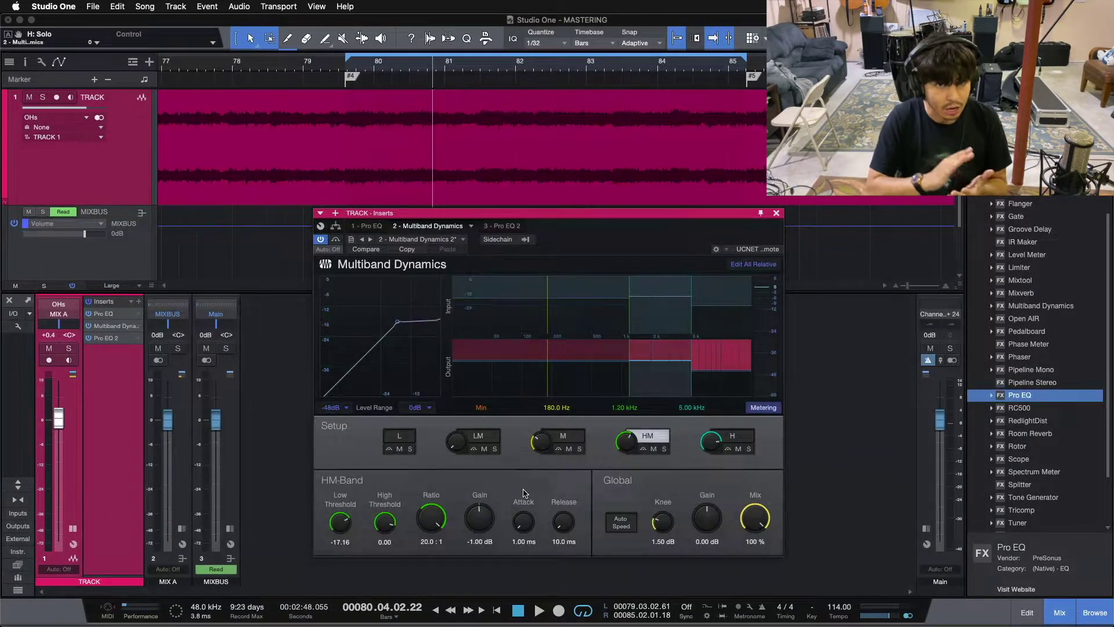
left_click(743, 438)
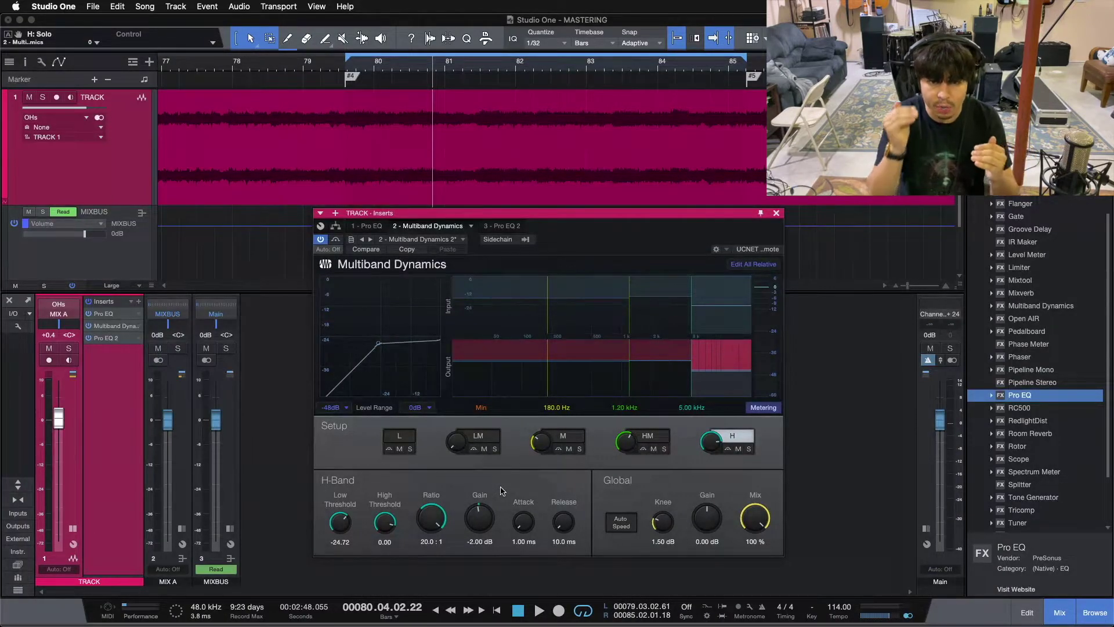
left_click(505, 226)
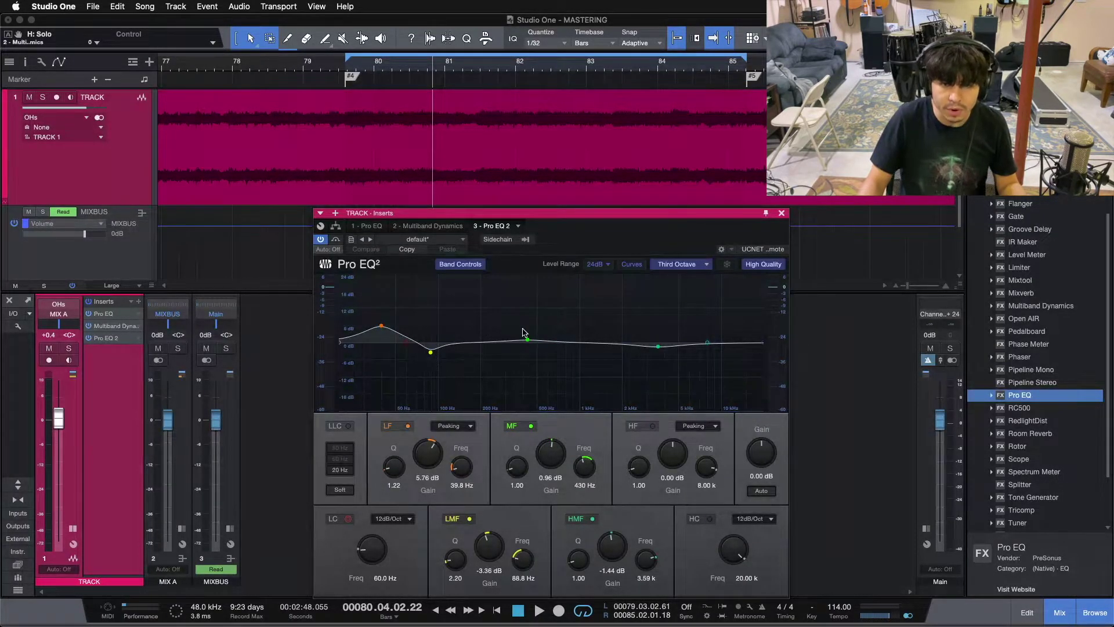
Review the Multiband Dynamics M band, then close the insert window and return the playhead to bar 79.3.
left_click(458, 226)
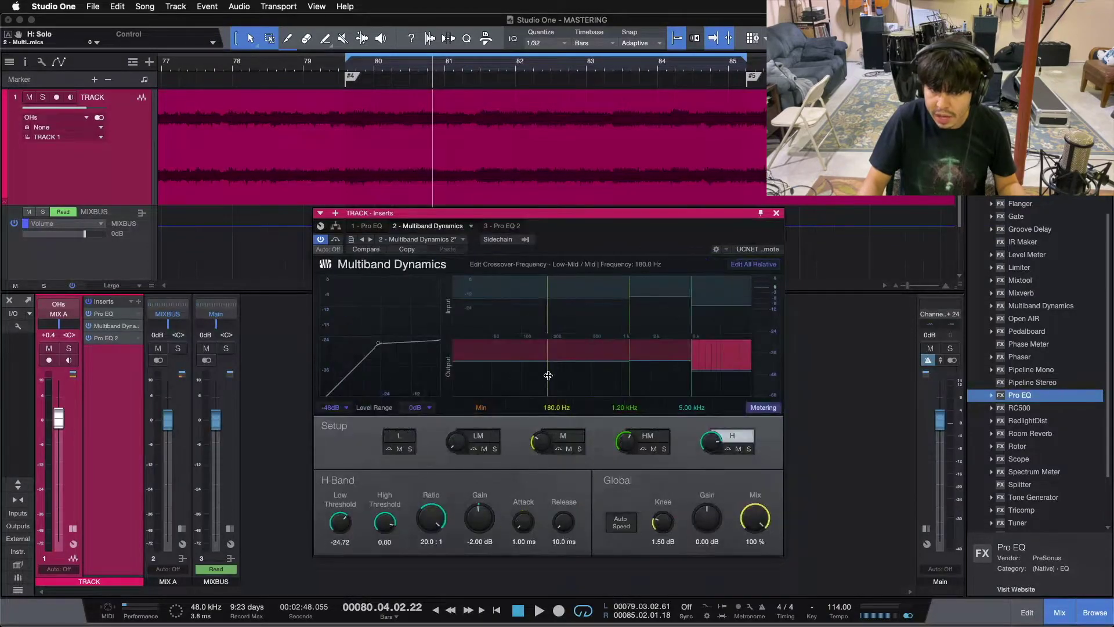
left_click(578, 436)
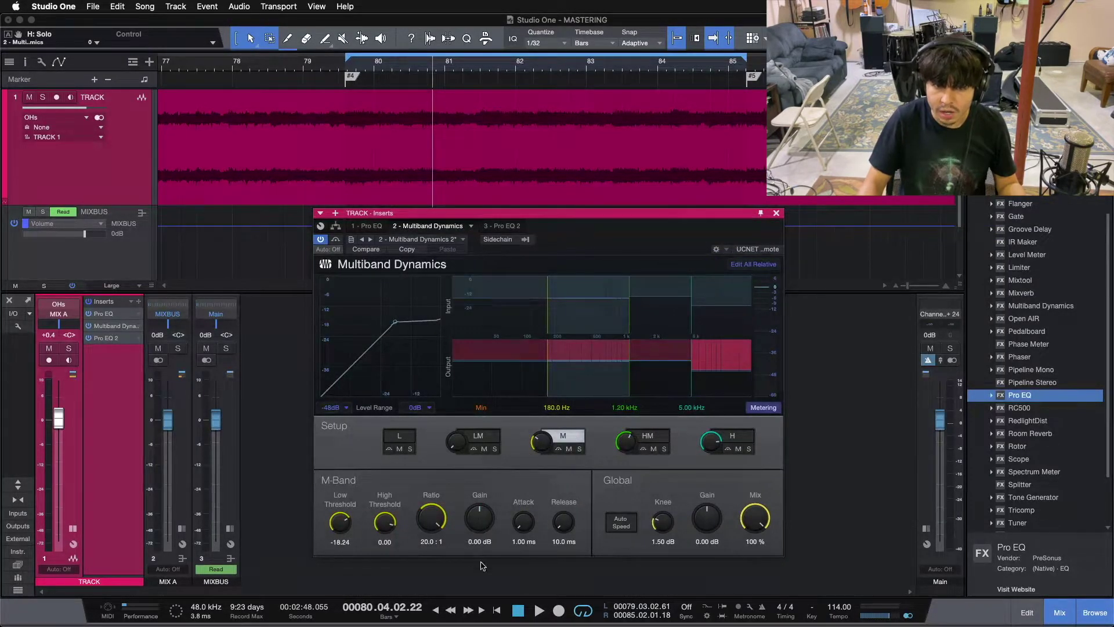
left_click(517, 228)
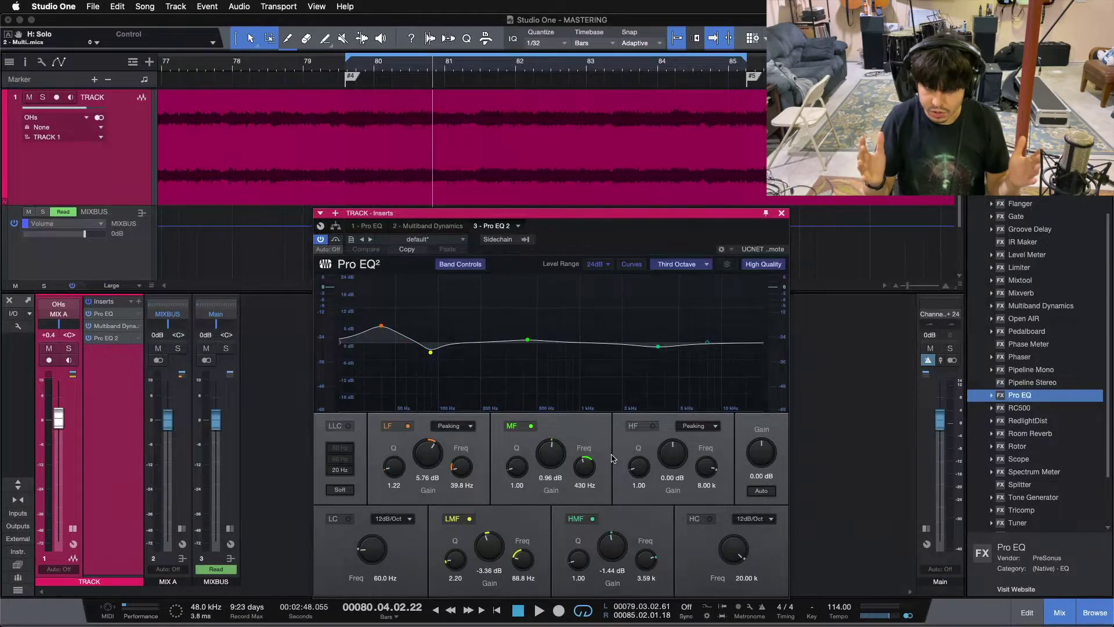
key("super+w")
key("KP_1")
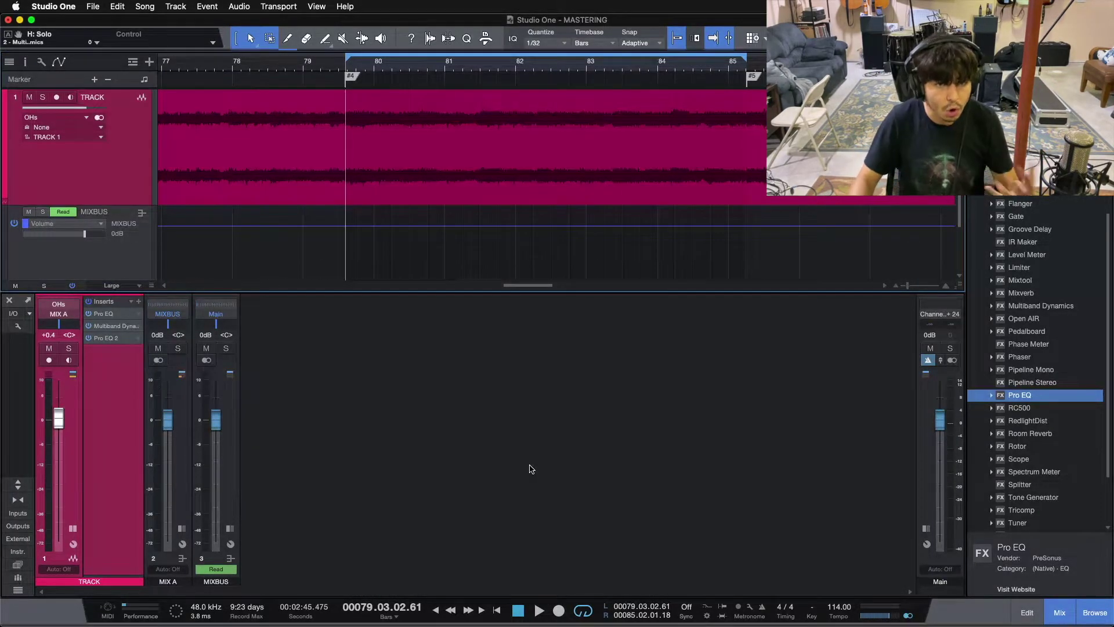
Toggle the channel's insert chain bypass off and on, leaving it bypassed.
left_click(88, 302)
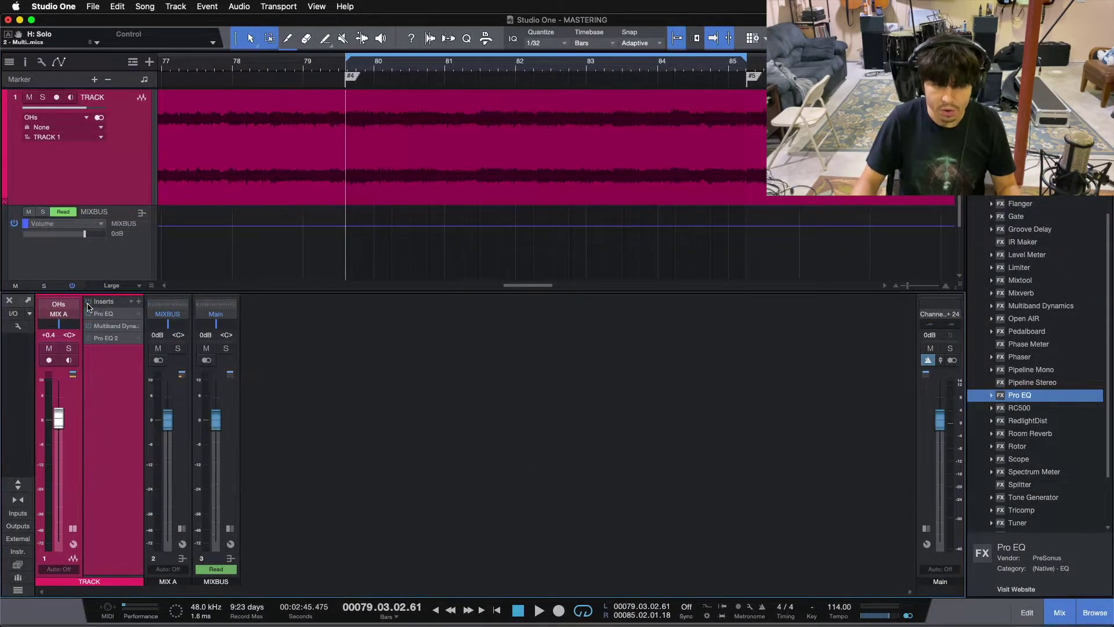
left_click(88, 302)
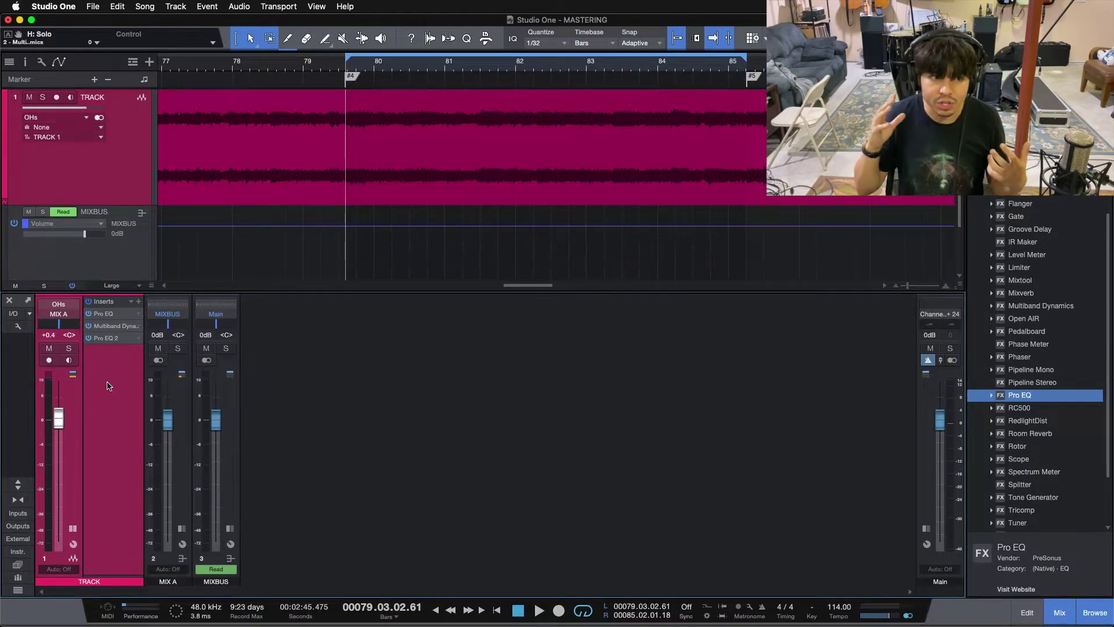
left_click(89, 301)
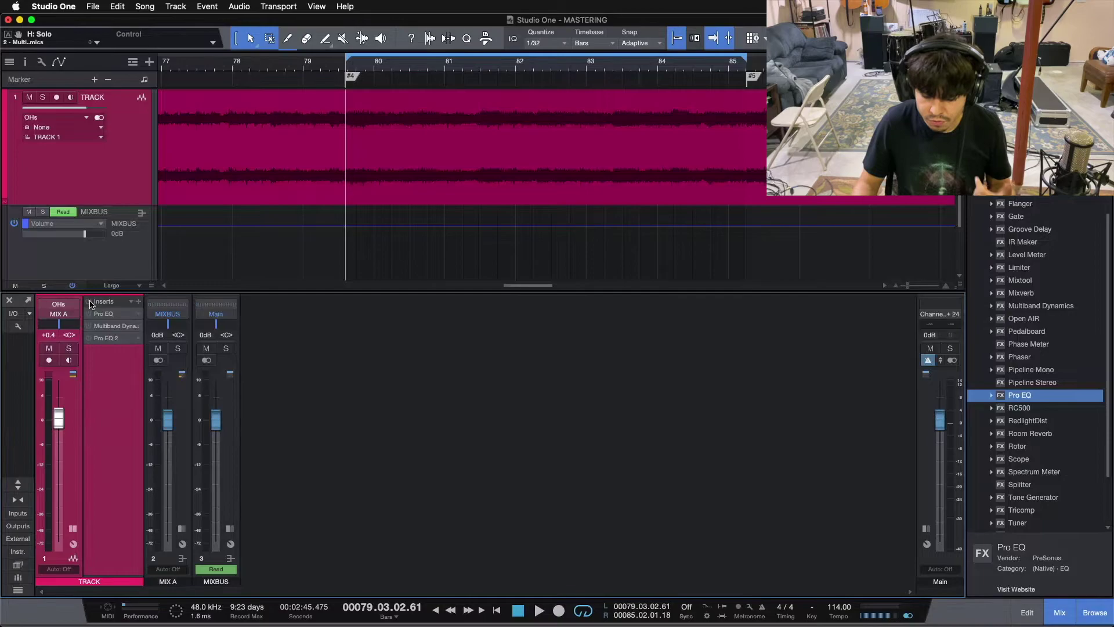
Play the bar 79-85 loop, comparing the insert chain against bypass and ending with it active.
key("space")
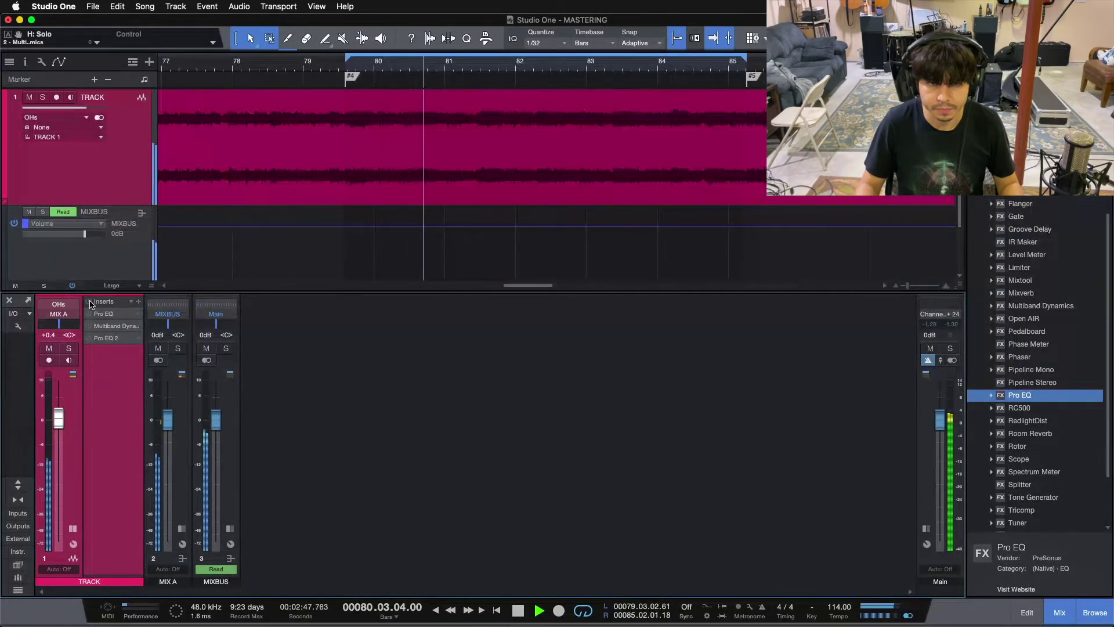
left_click(90, 301)
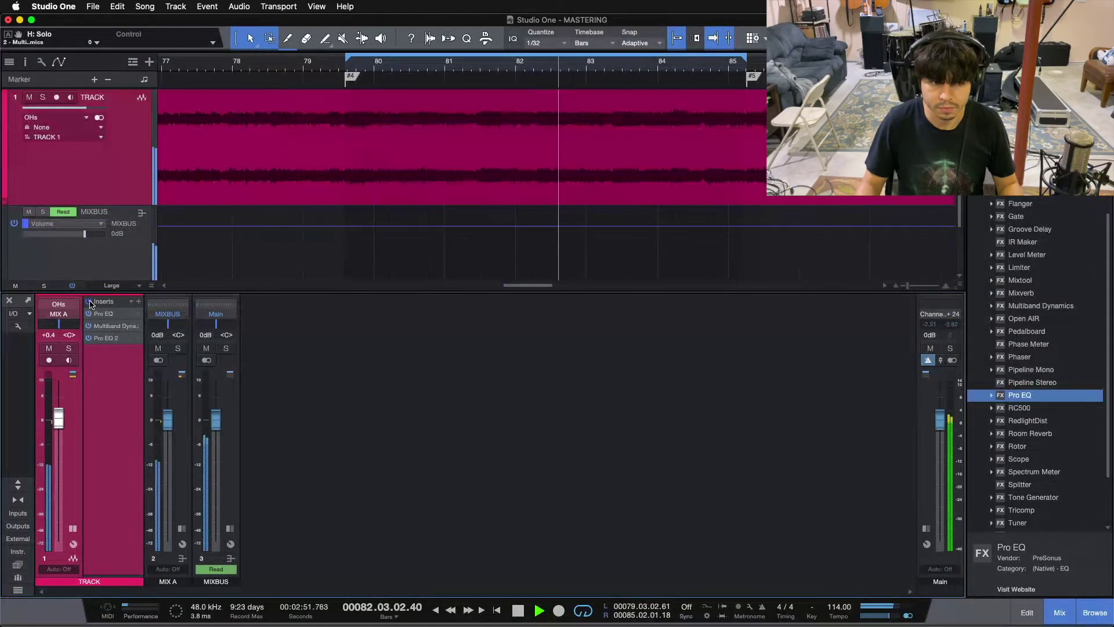
left_click(90, 302)
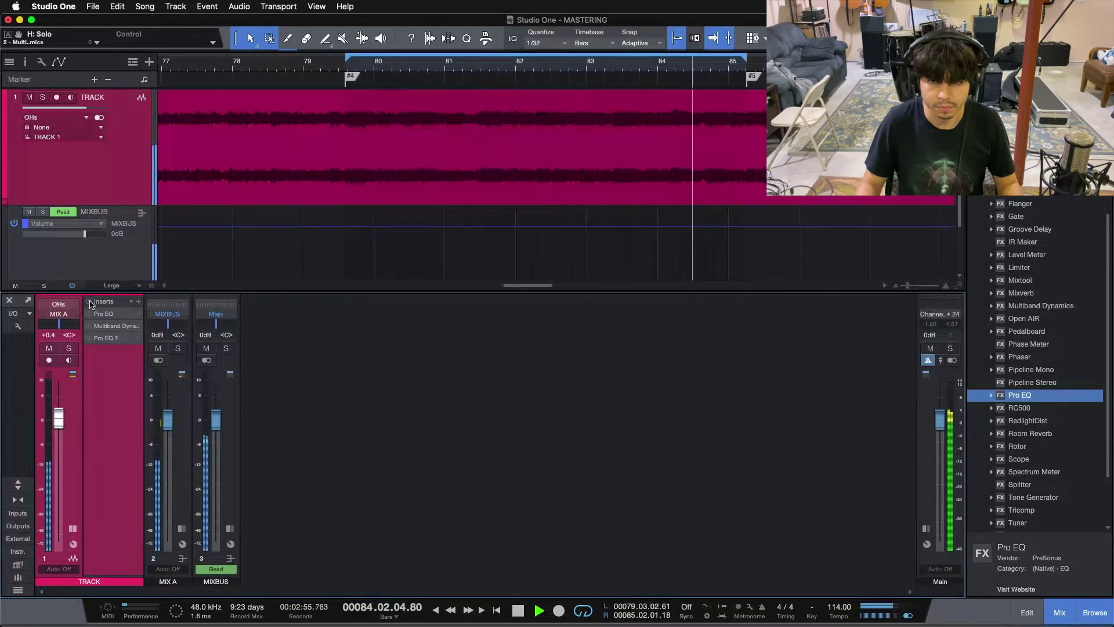
left_click(90, 302)
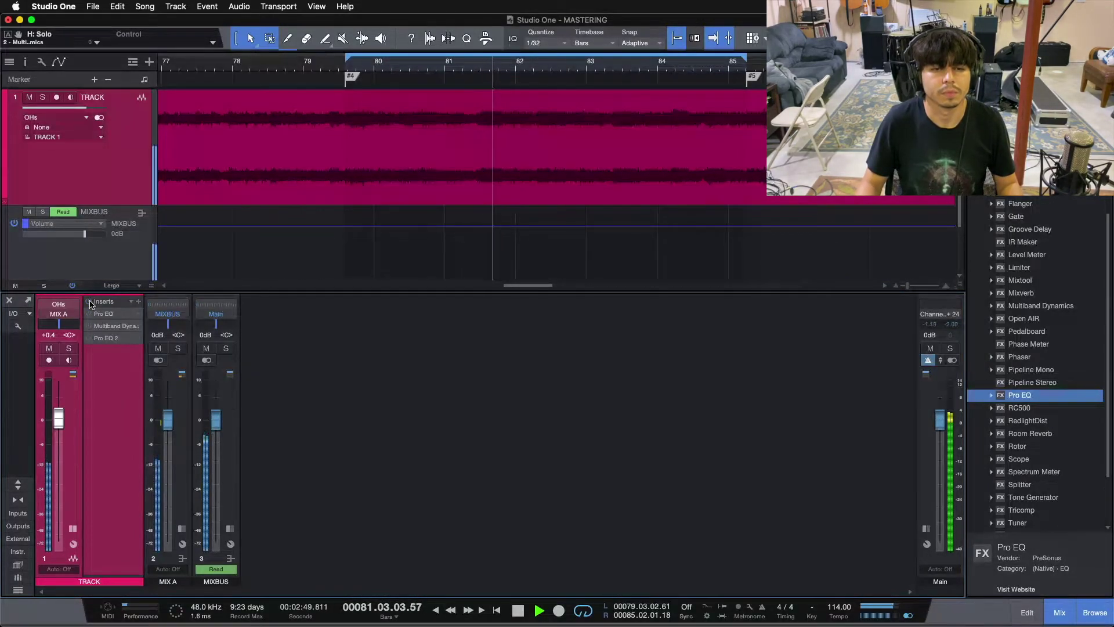
left_click(89, 301)
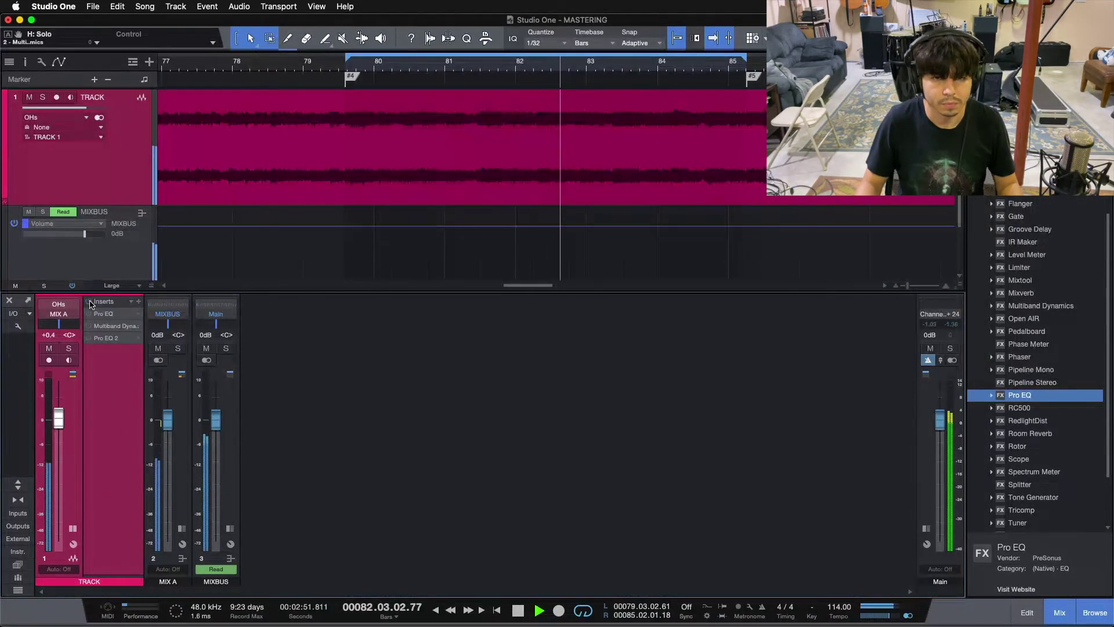
left_click(90, 302)
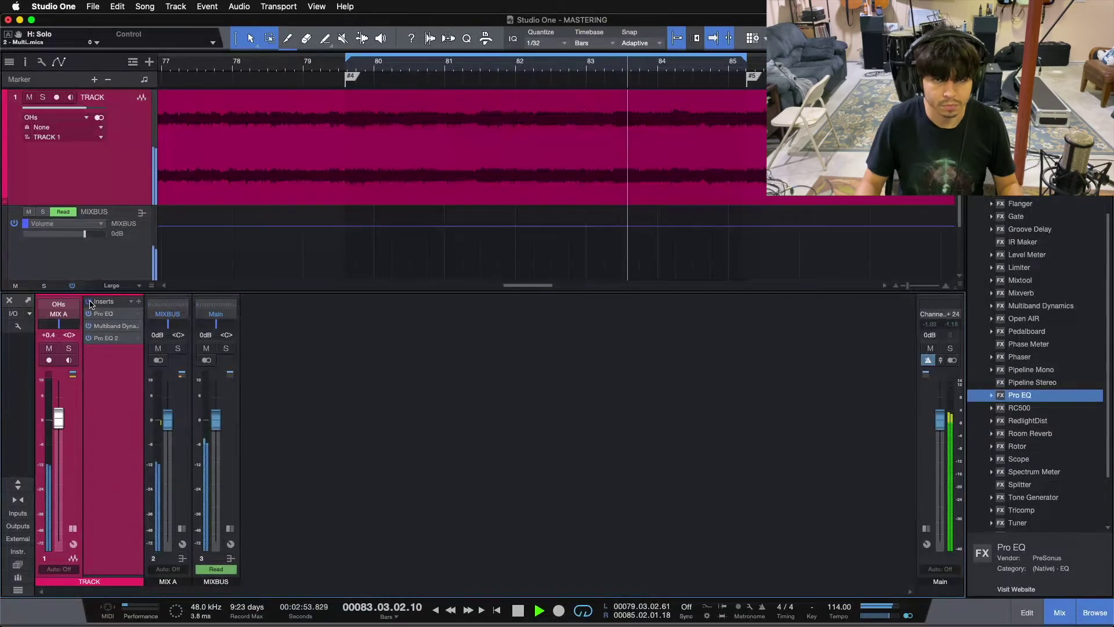